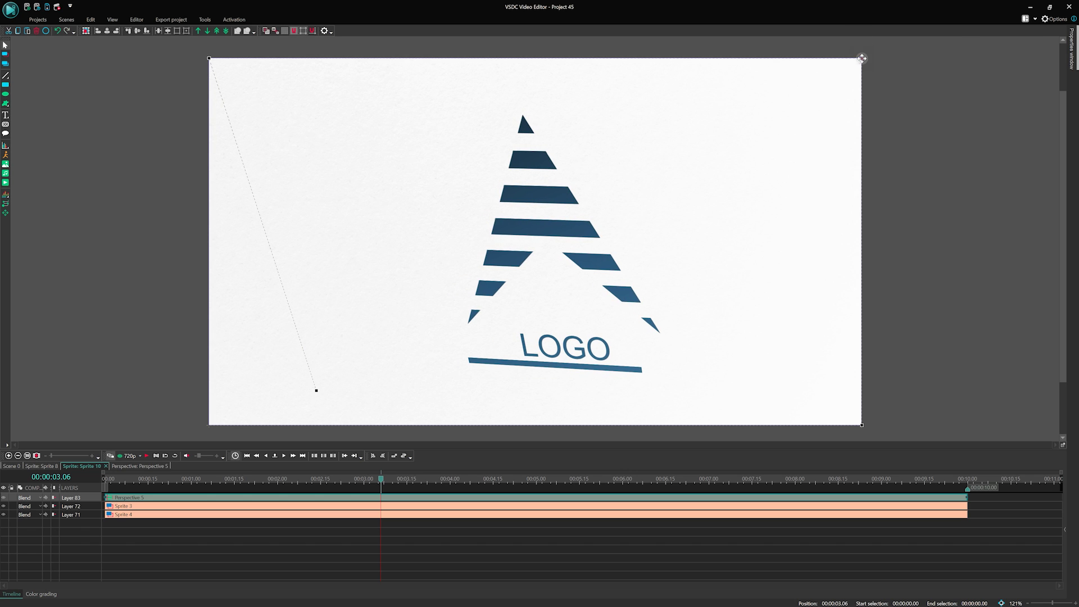
# Step: Re-skew the logo by moving its top-right and top-left perspective corners inward
pyautogui.moveTo(860, 58); pyautogui.dragTo(590, 161)
pyautogui.moveTo(212, 61); pyautogui.dragTo(422, 236)
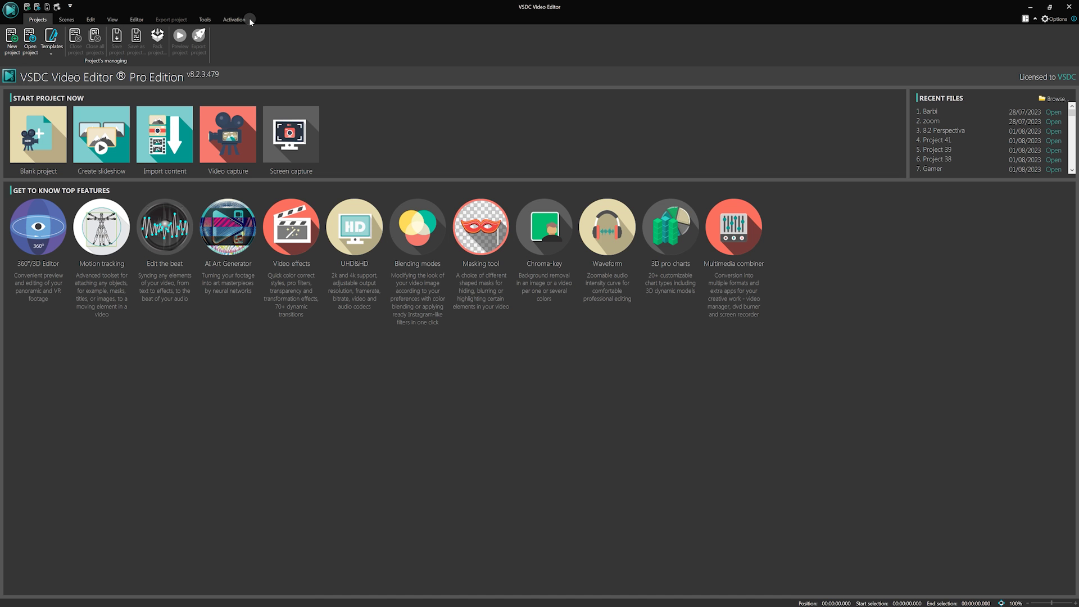
# Step: Check for updates, then create a blank Full HD 1920x1080 project with a transparent background
pyautogui.click(236, 20)
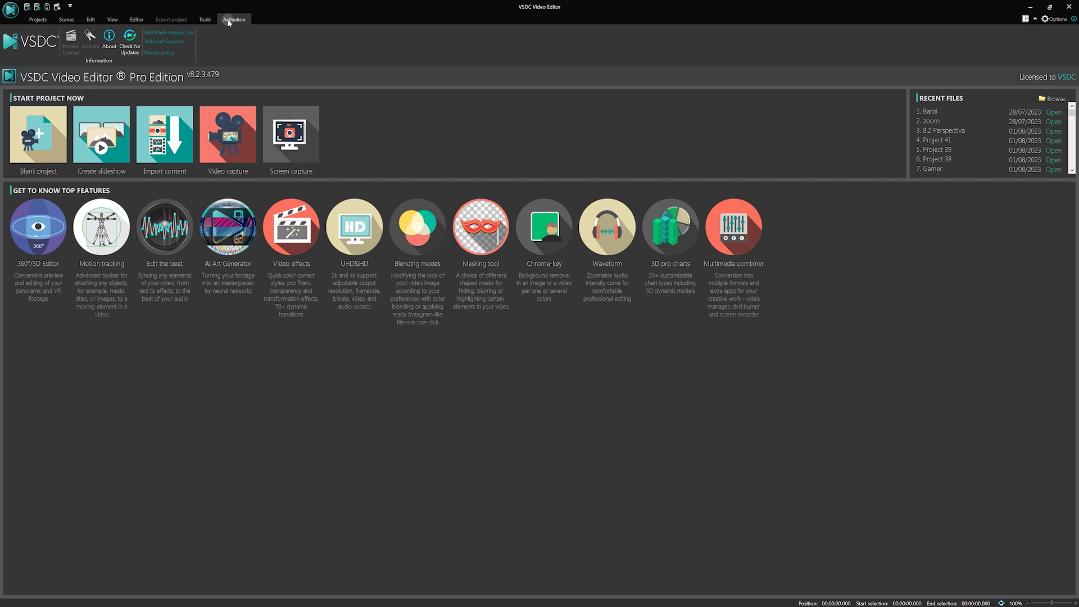
pyautogui.click(126, 39)
pyautogui.click(39, 135)
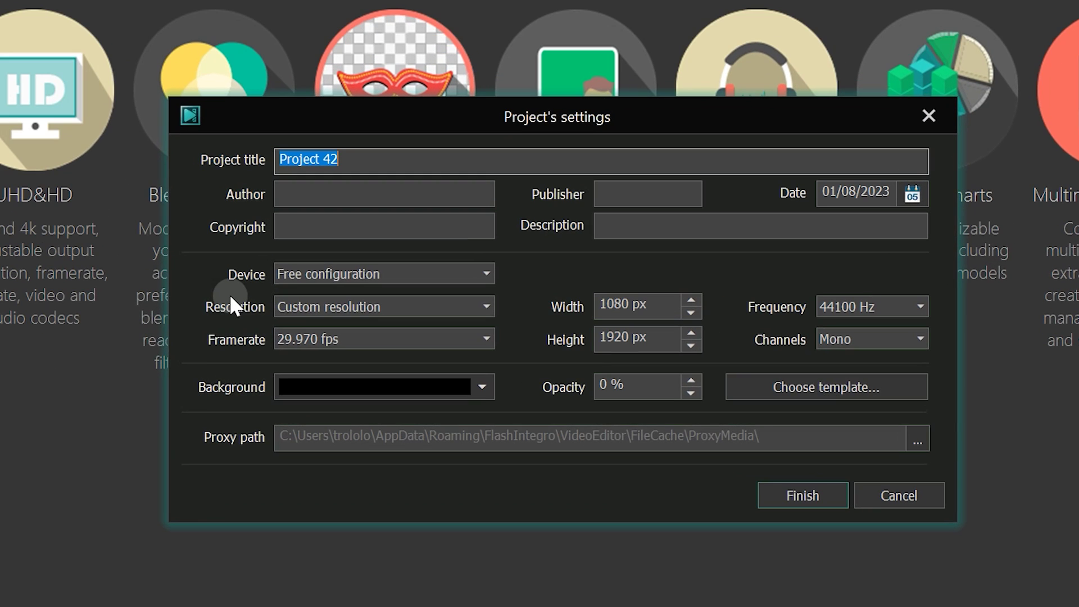
pyautogui.click(487, 307)
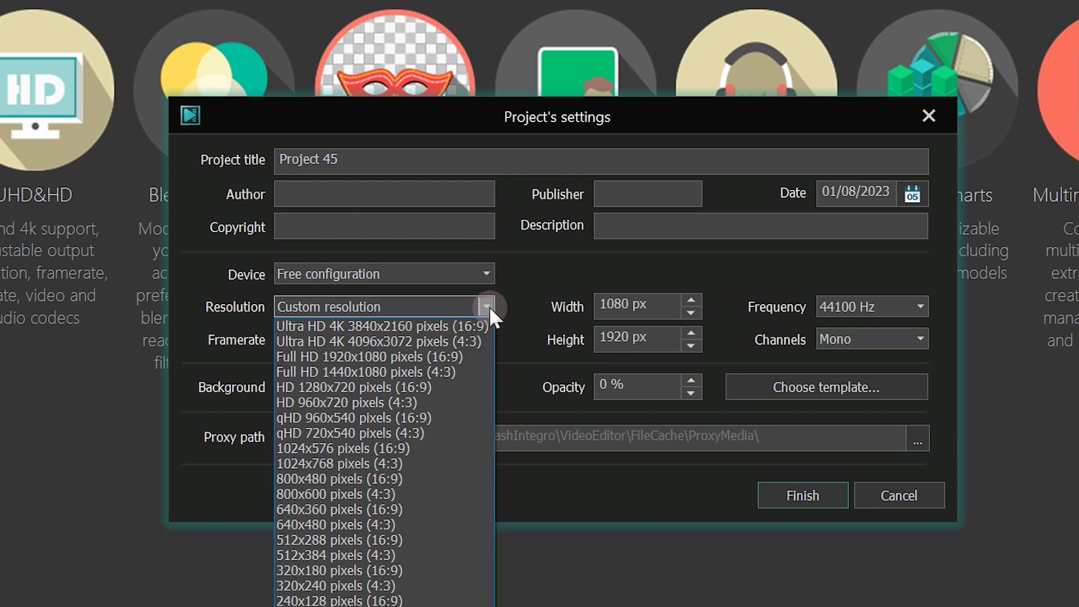
pyautogui.click(416, 354)
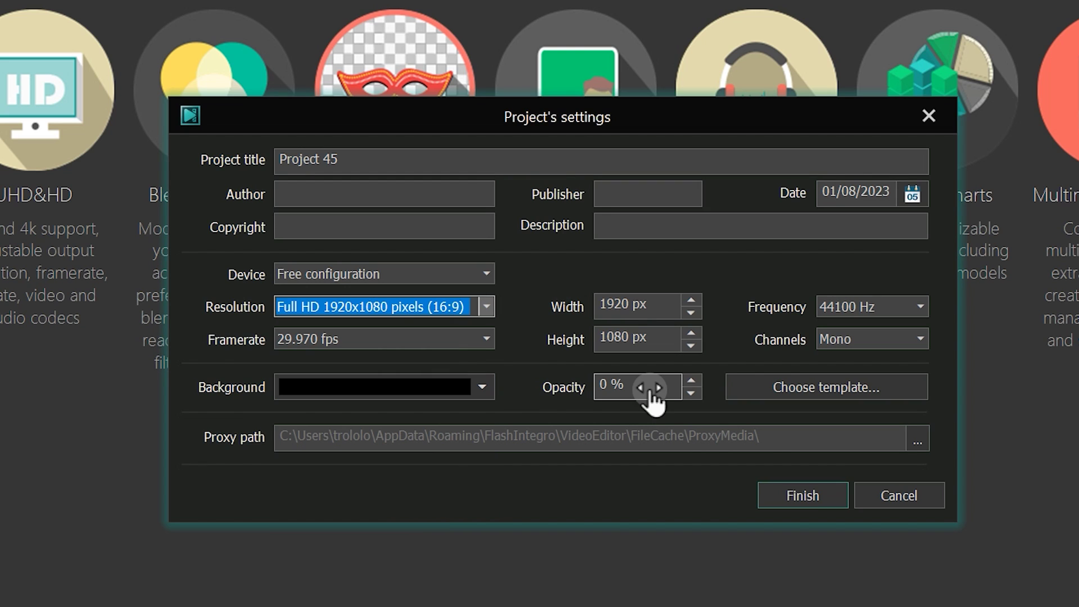
pyautogui.click(650, 388)
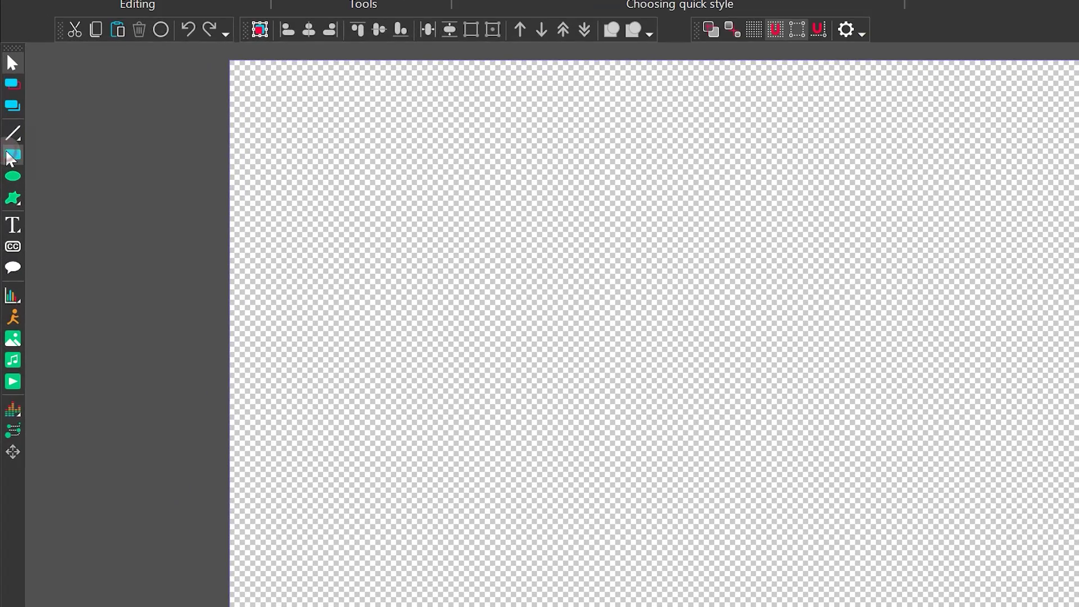
# Step: Draw a rectangle on the canvas lasting the whole parent duration
pyautogui.click(5, 126)
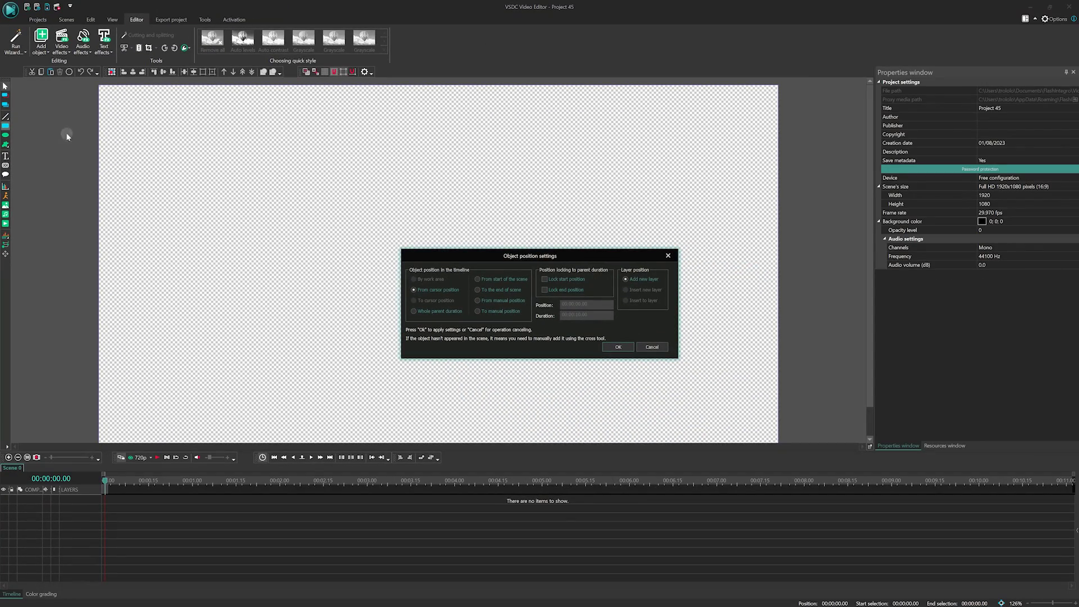
pyautogui.click(420, 311)
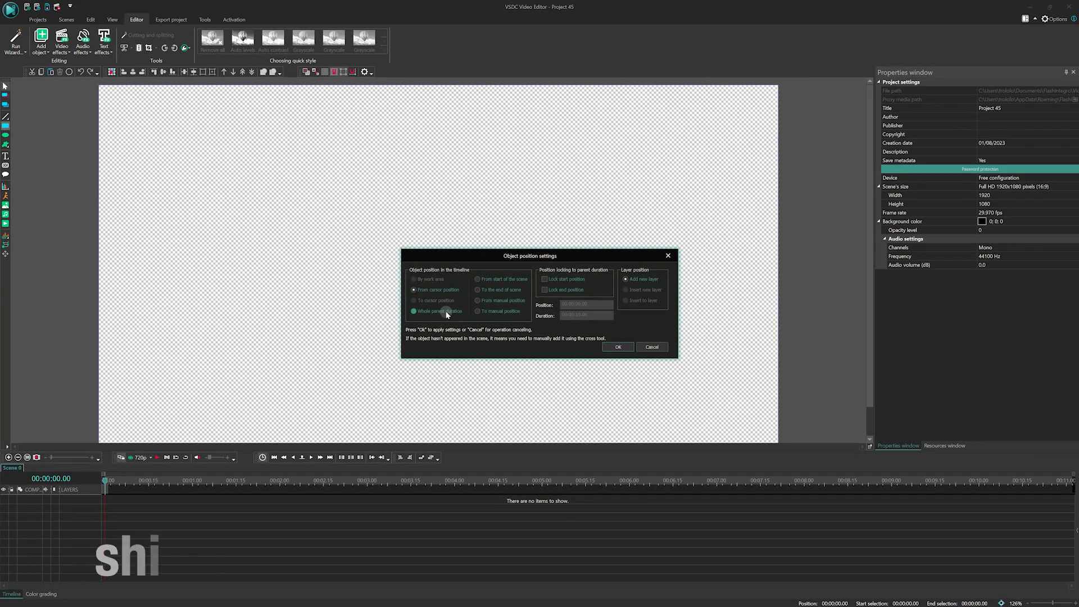
pyautogui.click(618, 347)
pyautogui.moveTo(155, 154)
pyautogui.mouseDown()
pyautogui.moveTo(525, 222)
pyautogui.moveTo(645, 205)
pyautogui.mouseUp()
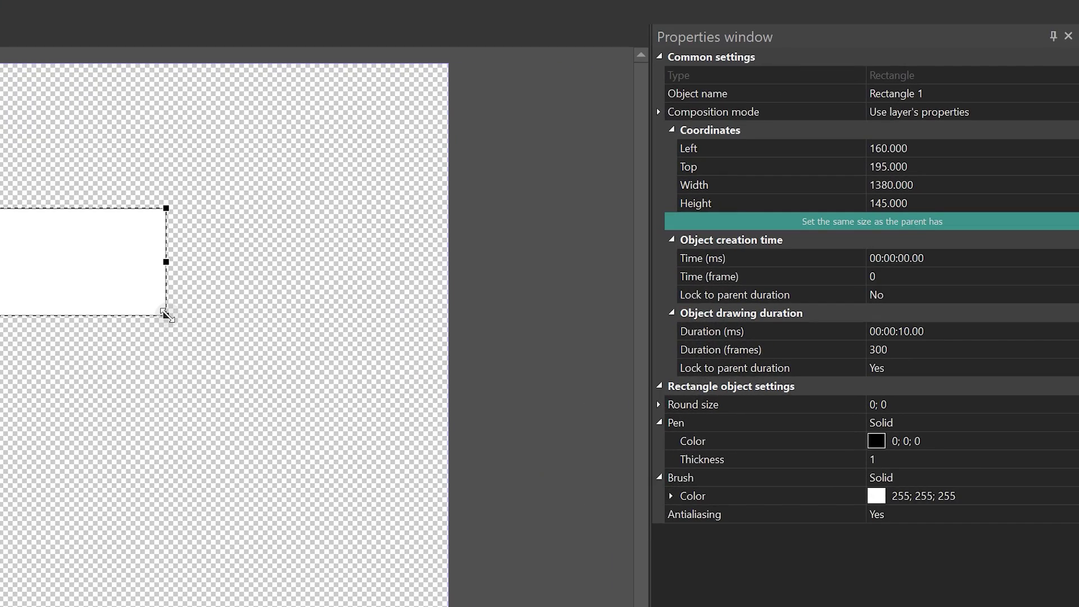
# Step: Set the rectangle to Top 150, Width 1700 and Height 50
pyautogui.click(950, 167)
pyautogui.write('150')
pyautogui.click(939, 185)
pyautogui.write('1700')
pyautogui.click(900, 203)
pyautogui.write('50')
pyautogui.press('Return')
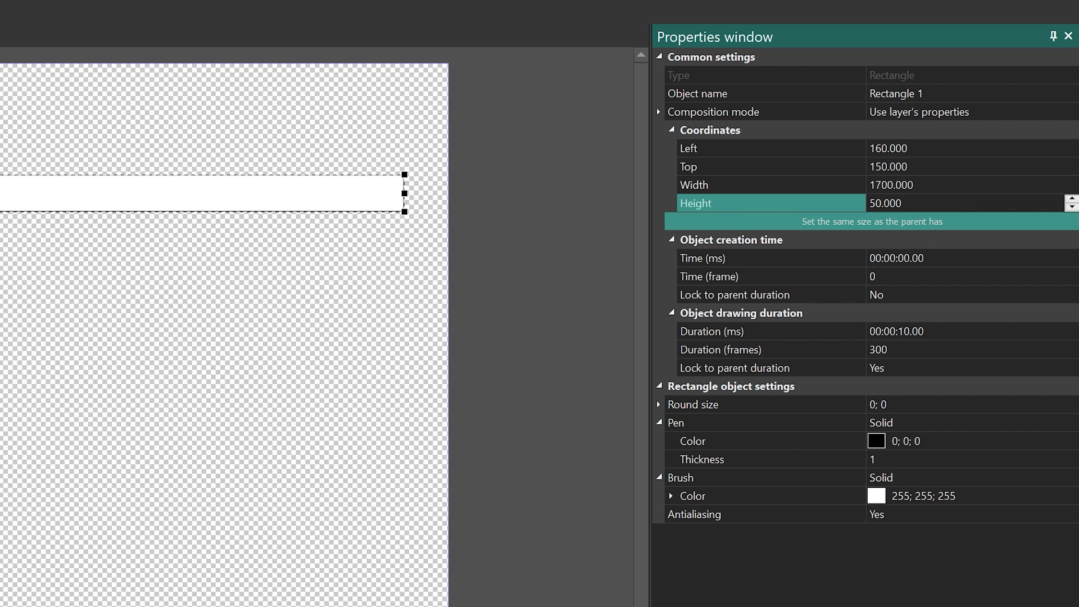
# Step: Fill the rectangle black and make its outline pen Transparent
pyautogui.click(969, 494)
pyautogui.click(1071, 499)
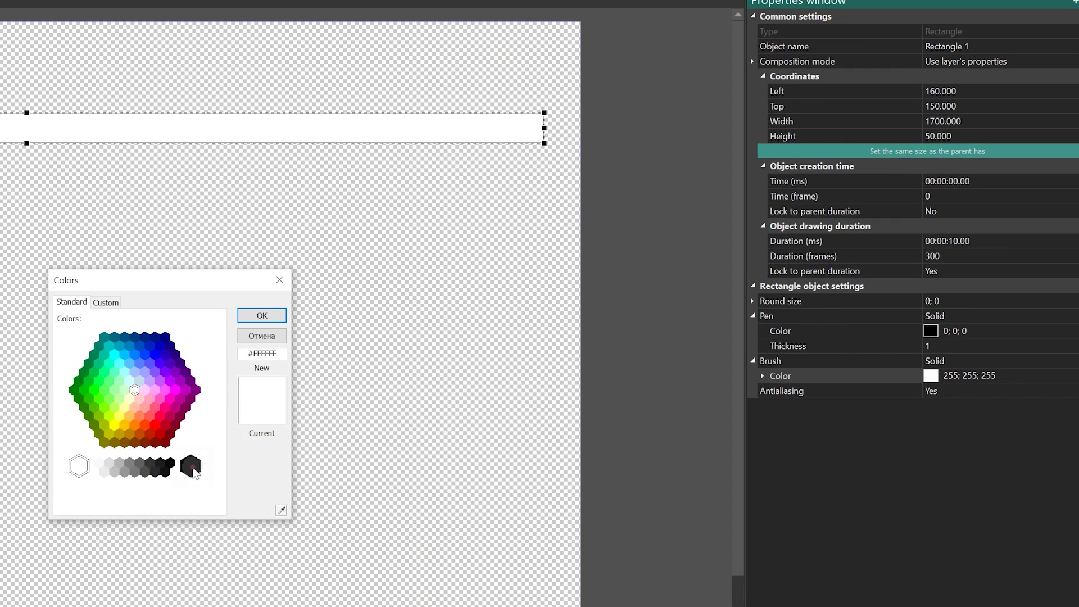
pyautogui.click(191, 466)
pyautogui.click(262, 315)
pyautogui.click(1029, 309)
pyautogui.click(1029, 308)
pyautogui.click(1006, 332)
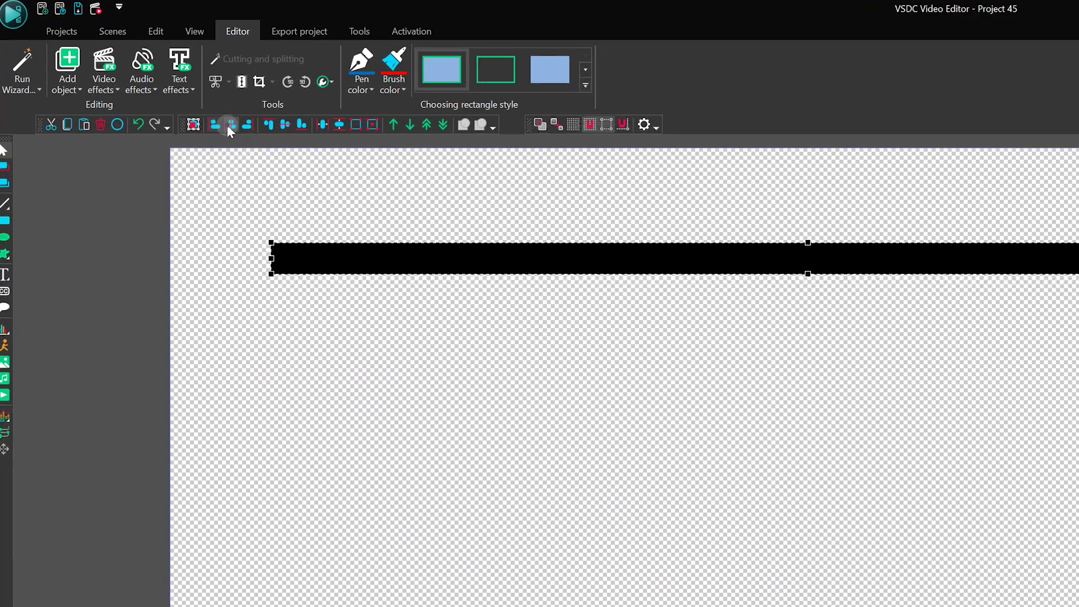
# Step: Centre the black bar horizontally and duplicate it
pyautogui.click(132, 71)
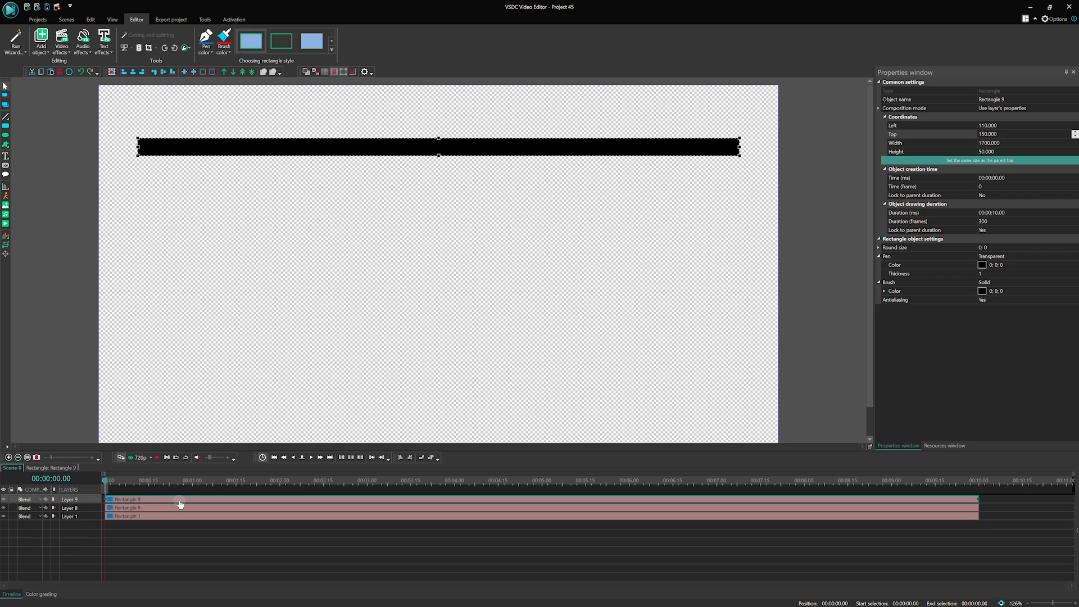
pyautogui.hotkey('ctrl', 'v')
pyautogui.hotkey('ctrl', 'v')
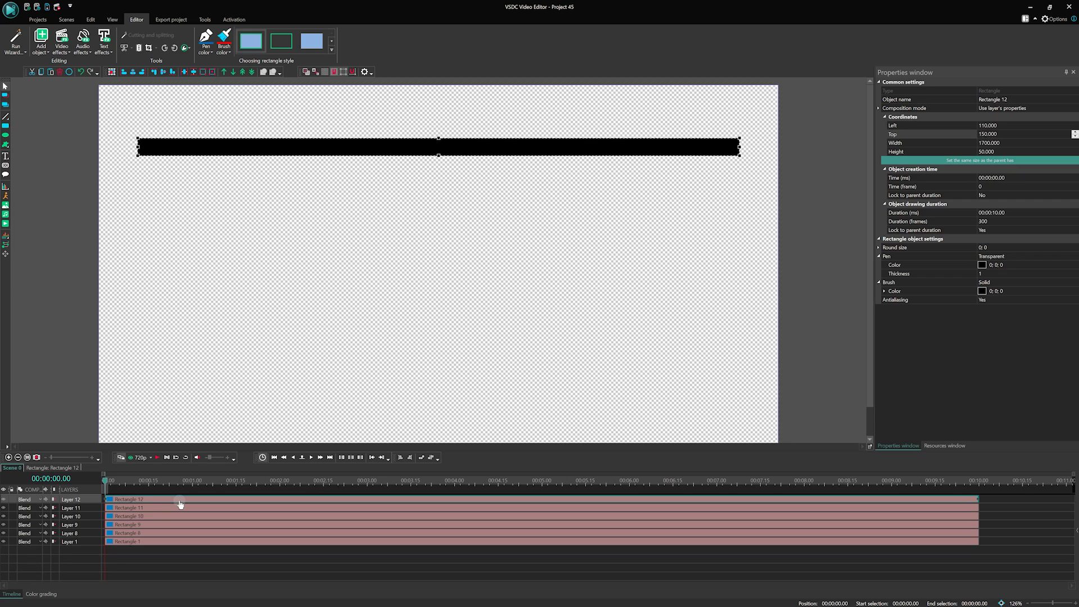
pyautogui.hotkey('ctrl', 'v')
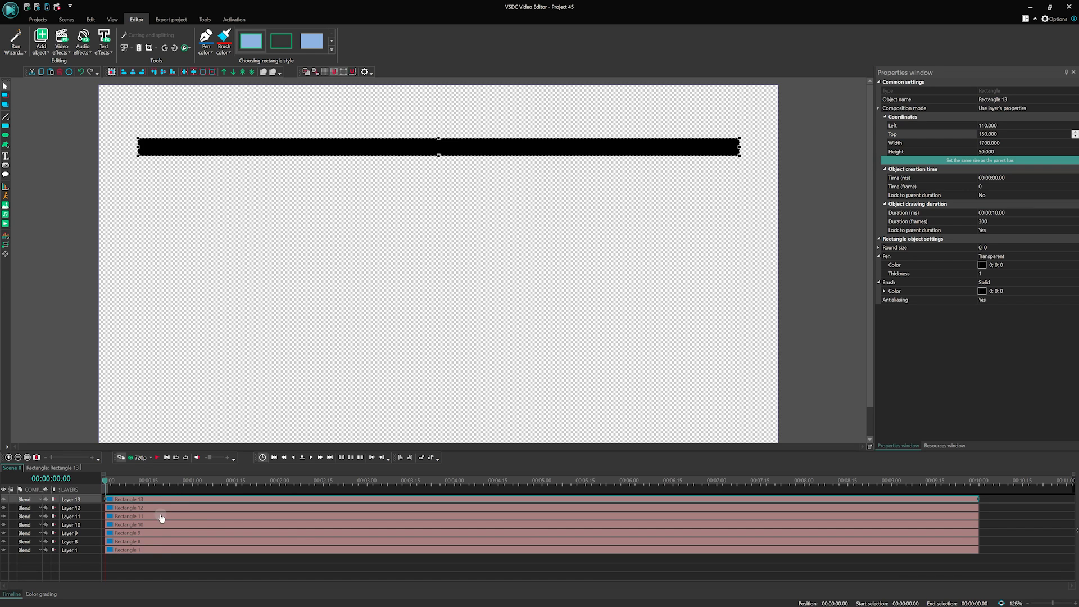
# Step: Move Rectangles 8, 9 and 10 to tops 250, 350 and 450
pyautogui.click(159, 543)
pyautogui.click(1001, 134)
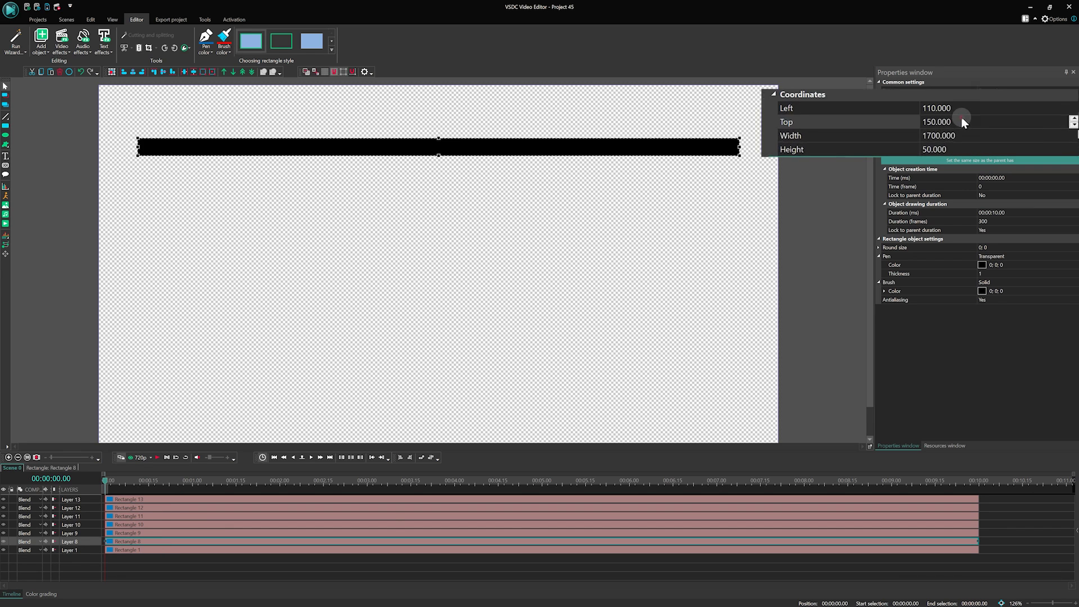
pyautogui.write('20')
pyautogui.write('0')
pyautogui.press('Return')
pyautogui.click(220, 534)
pyautogui.click(826, 113)
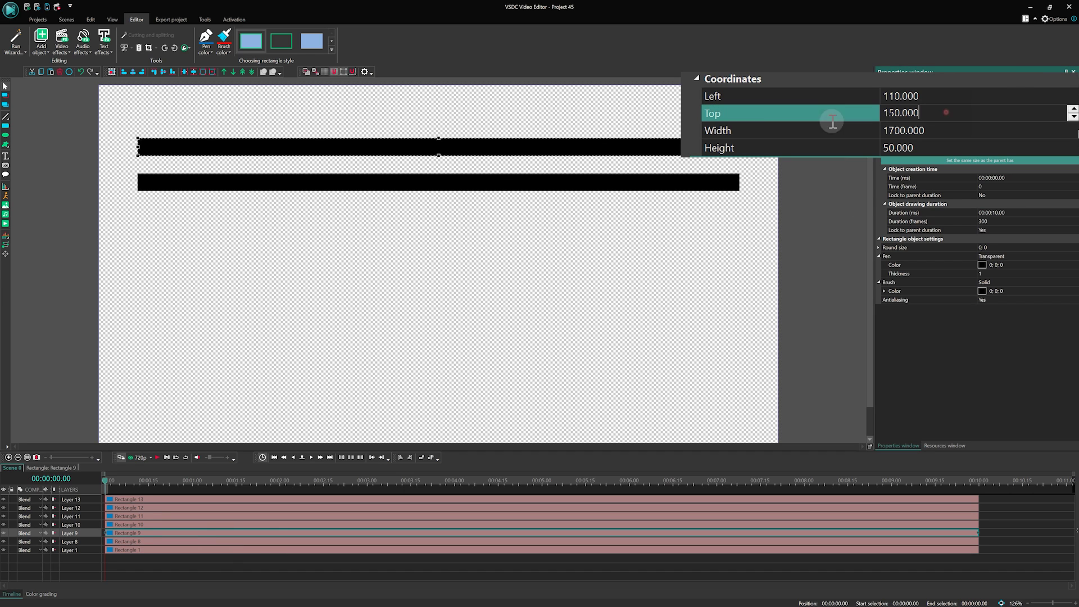
pyautogui.write('350')
pyautogui.press('Return')
pyautogui.click(270, 524)
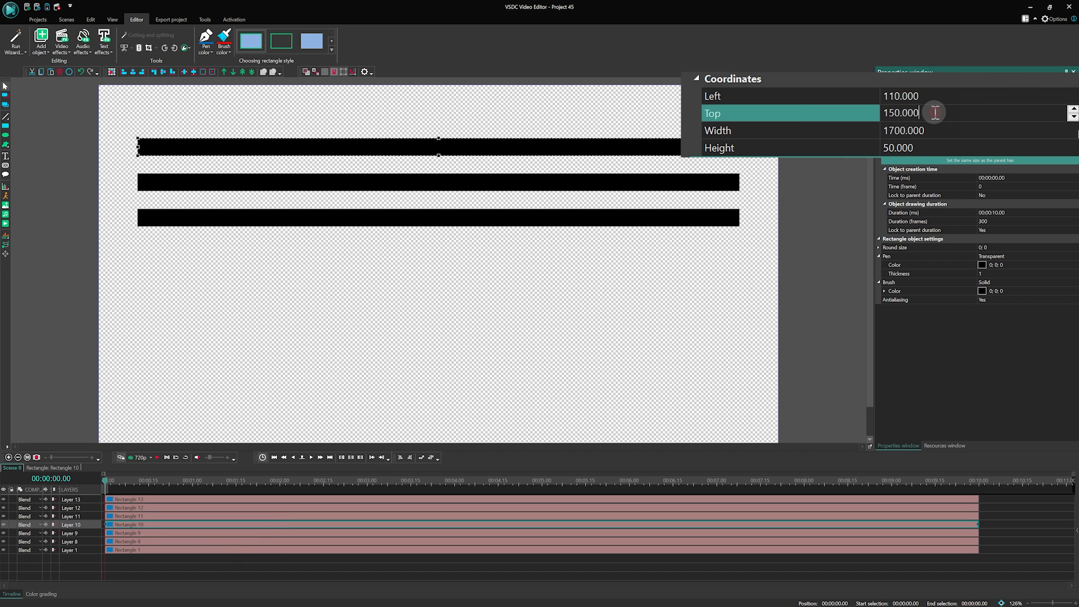
pyautogui.click(795, 113)
pyautogui.write('450')
pyautogui.press('Return')
# Step: Move Rectangles 11, 12 and 13 to tops 550, 650 and 750
pyautogui.click(255, 516)
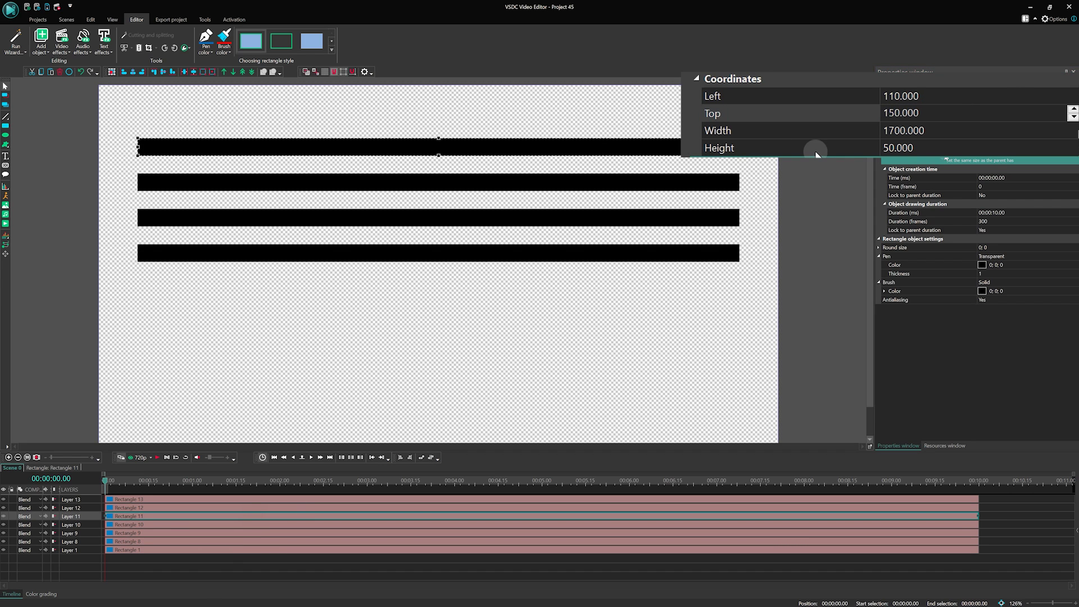
pyautogui.click(766, 111)
pyautogui.write('550')
pyautogui.press('Return')
pyautogui.click(236, 508)
pyautogui.click(960, 111)
pyautogui.write('650')
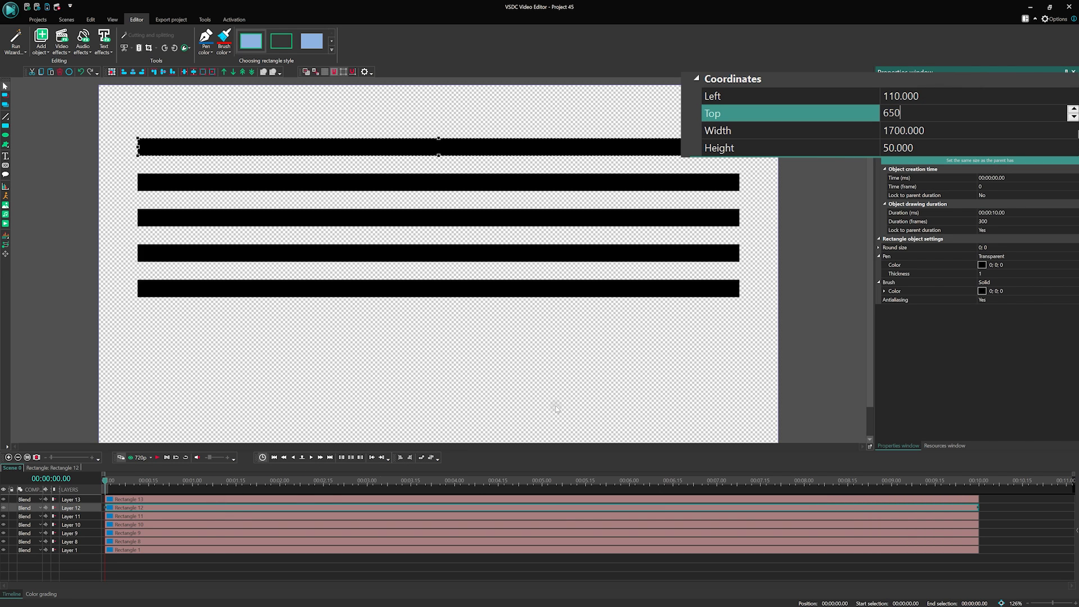
pyautogui.press('Return')
pyautogui.click(291, 499)
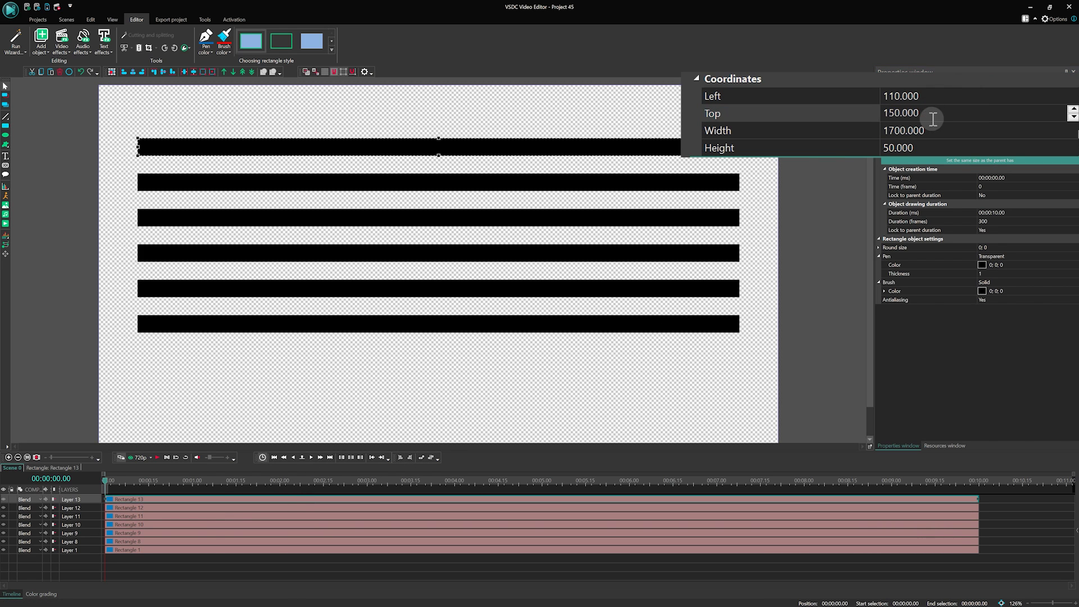
pyautogui.click(767, 115)
pyautogui.write('750')
pyautogui.press('Return')
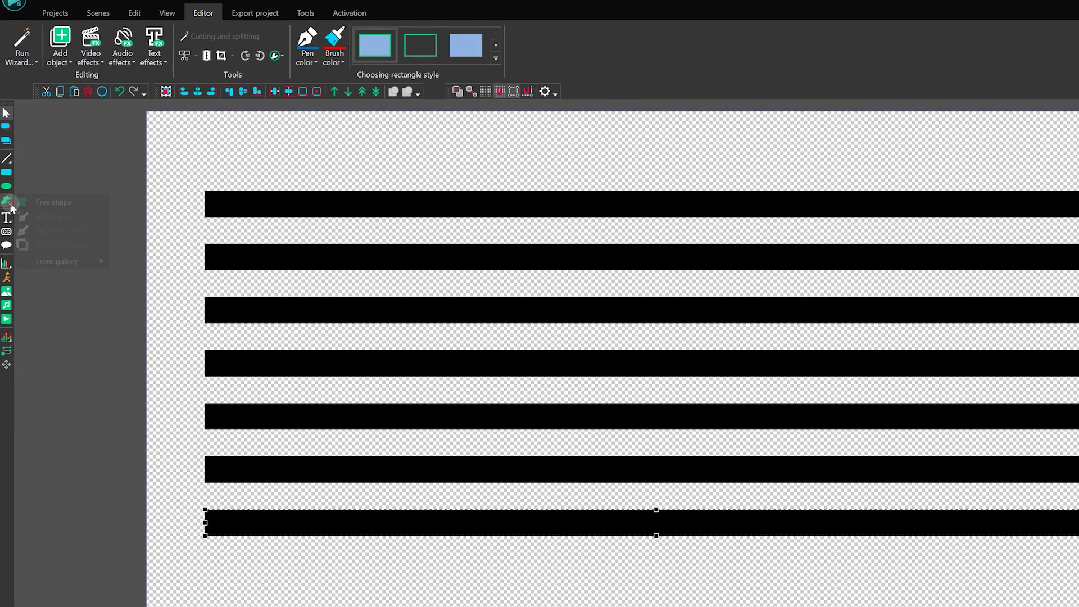
# Step: Draw a white arrow free shape over the stripes
pyautogui.click(13, 150)
pyautogui.moveTo(55, 259)
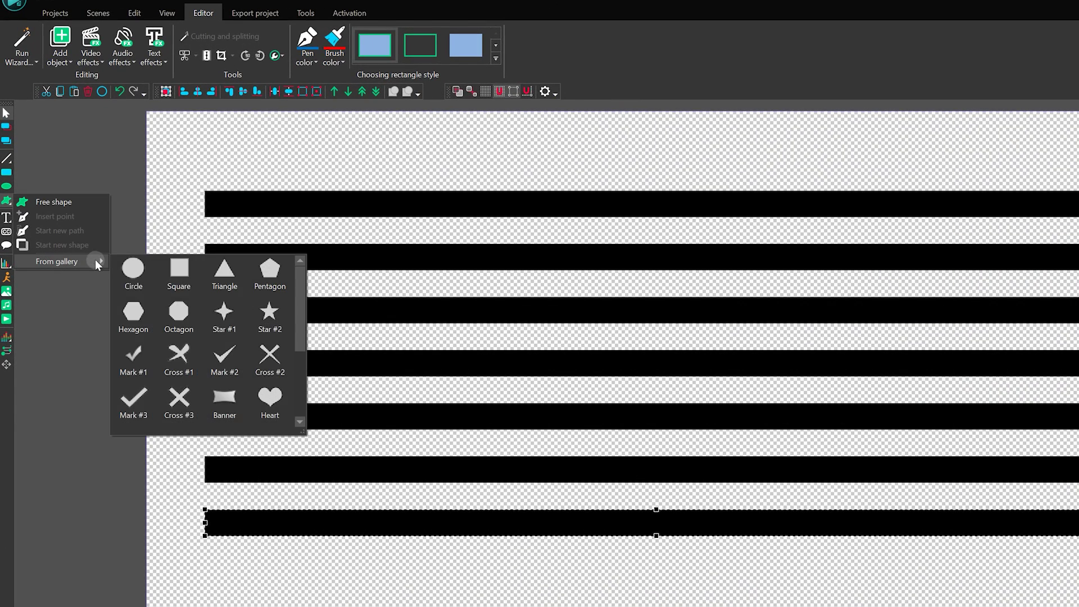
pyautogui.scroll(-3, 220, 400)
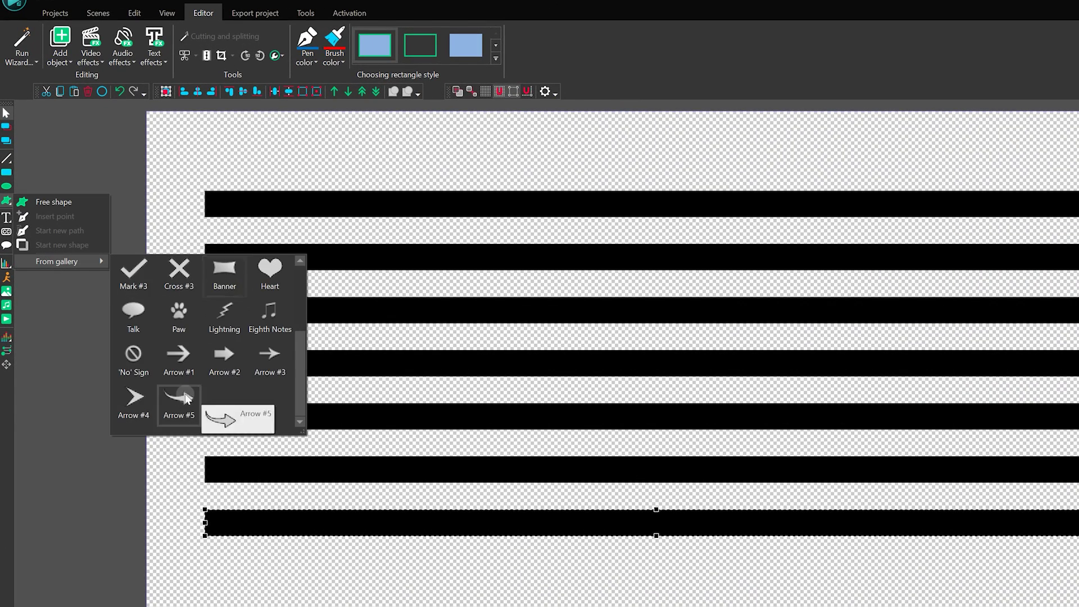
pyautogui.moveTo(228, 414); pyautogui.dragTo(133, 397)
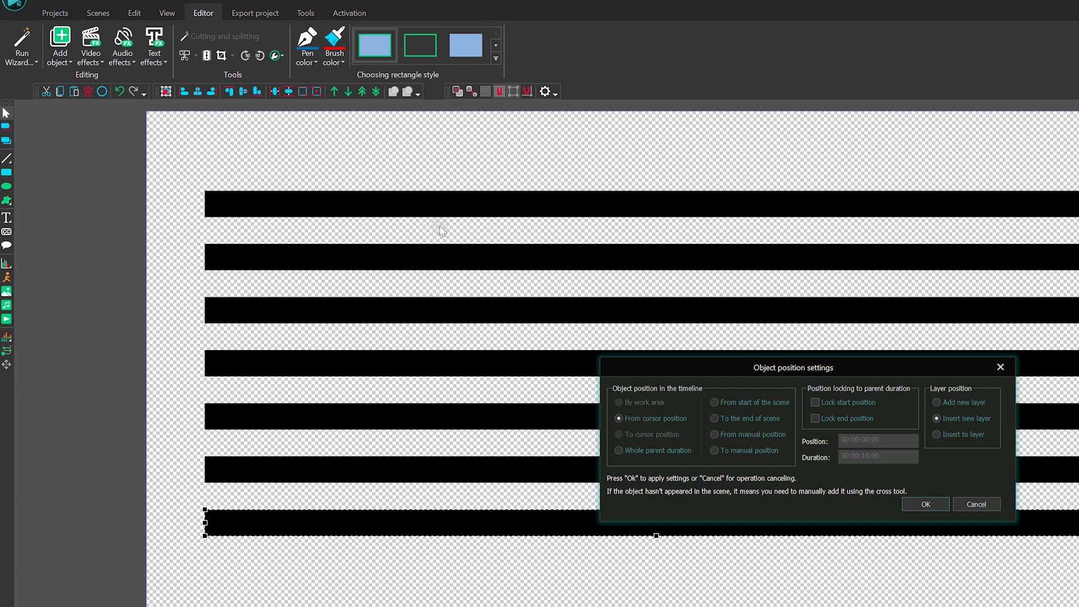
pyautogui.press('Return')
pyautogui.moveTo(446, 230); pyautogui.dragTo(804, 518)
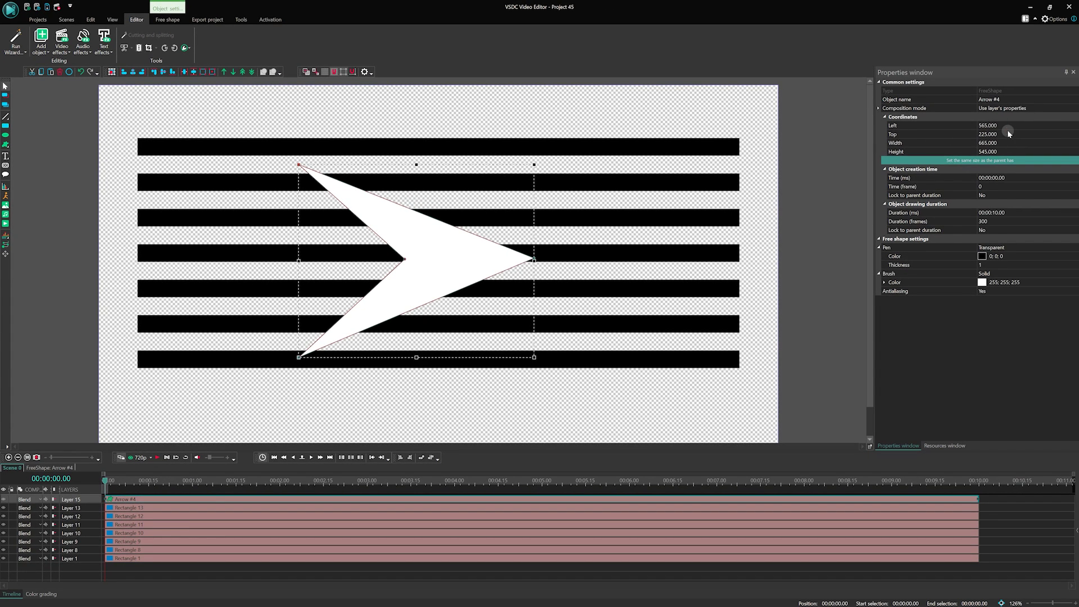
# Step: Set the arrow's top to 150 and its width to 650
pyautogui.click(1009, 131)
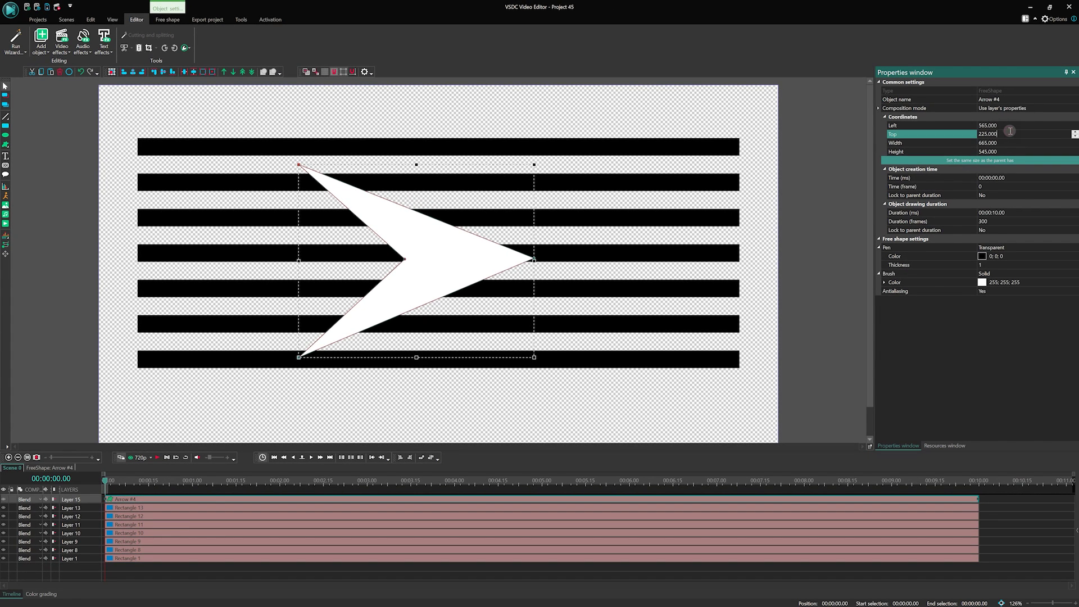
pyautogui.write('150')
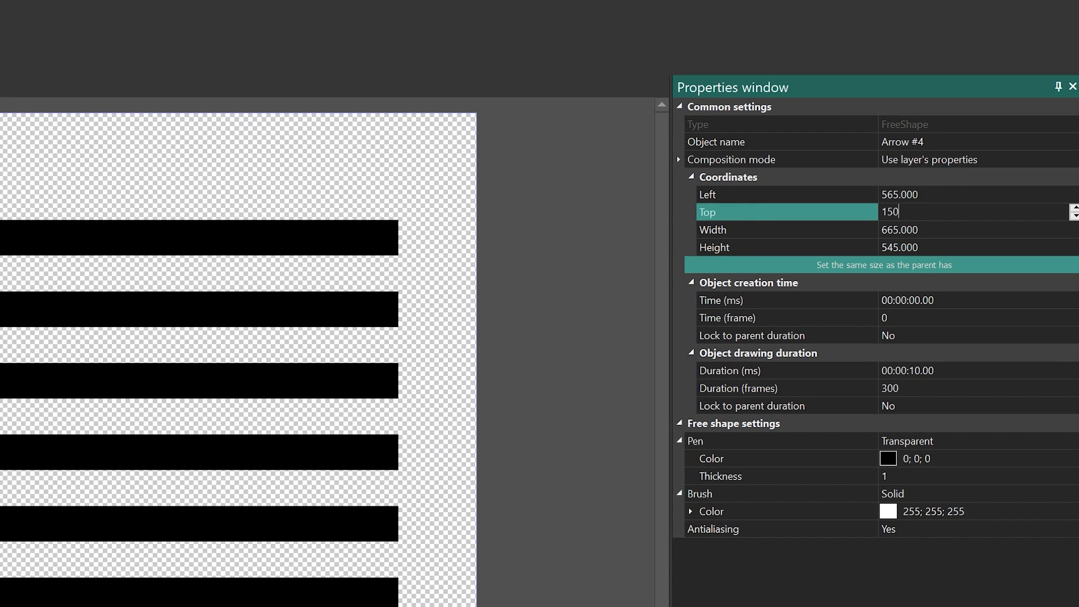
pyautogui.click(751, 214)
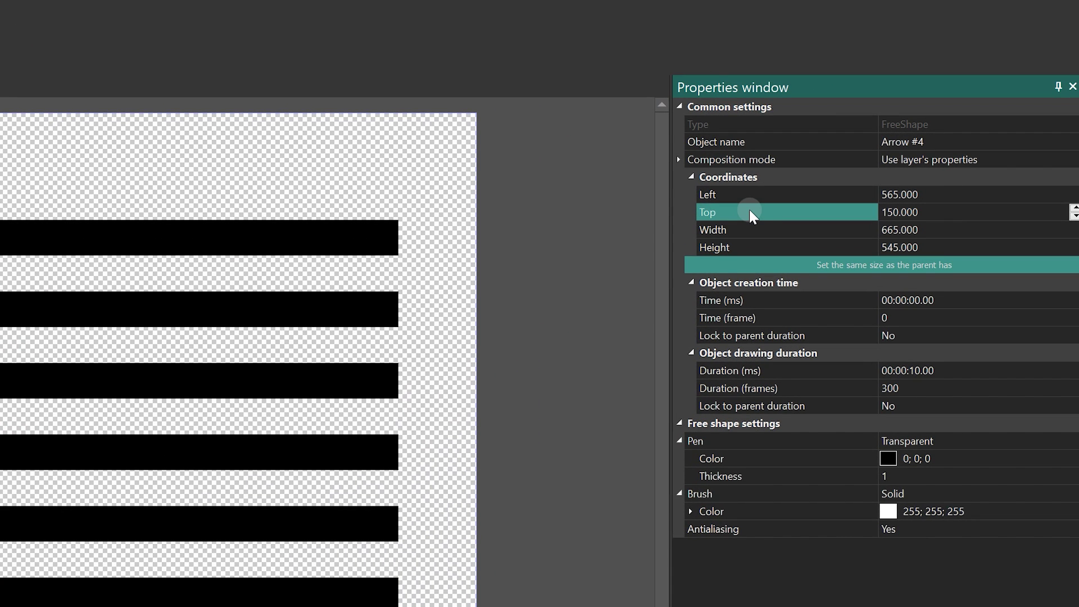
pyautogui.click(964, 230)
pyautogui.write('650')
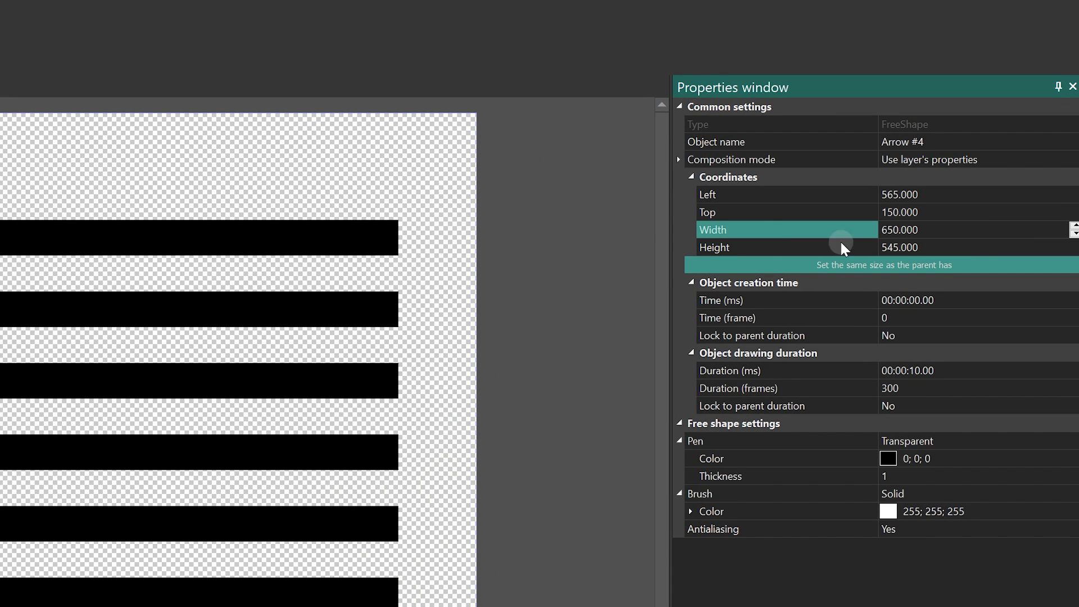
pyautogui.click(787, 248)
# Step: Give the arrow height 650 and rotate it -90° with a Rotate effect
pyautogui.write('650')
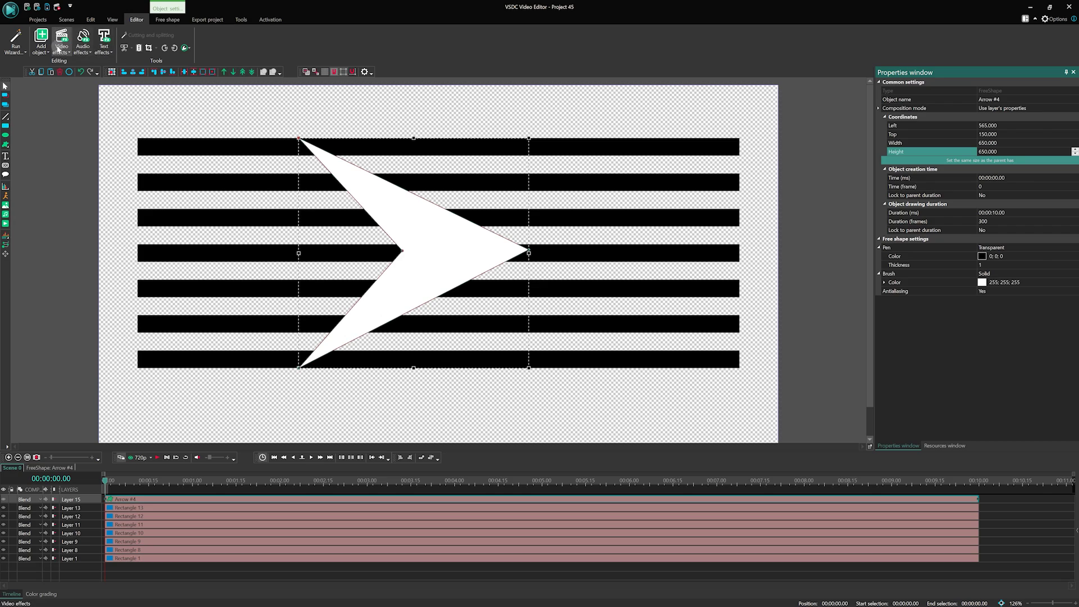
pyautogui.click(60, 39)
pyautogui.moveTo(77, 89)
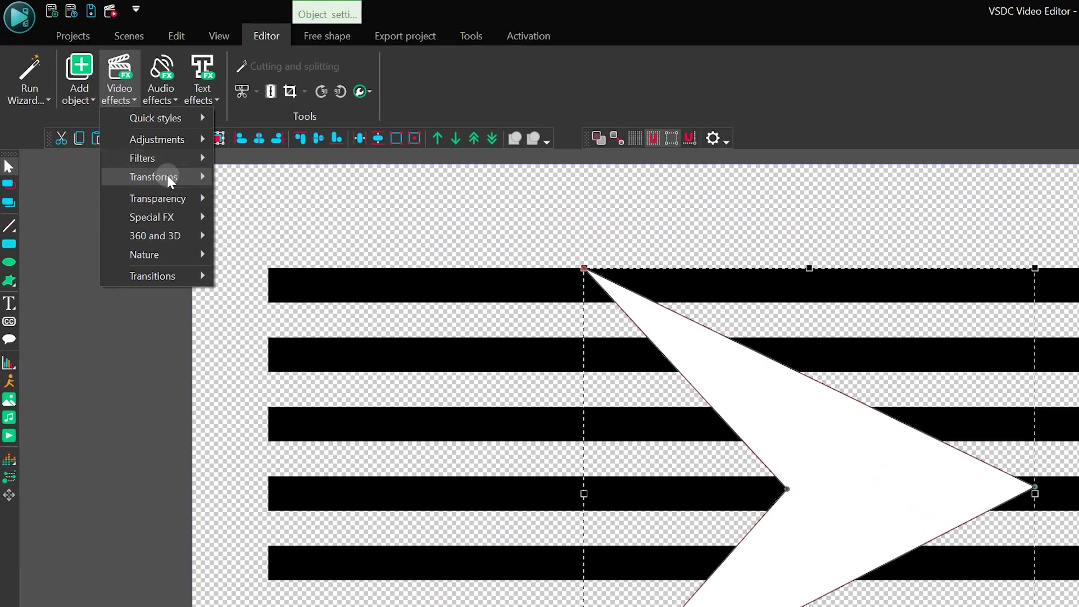
pyautogui.click(247, 253)
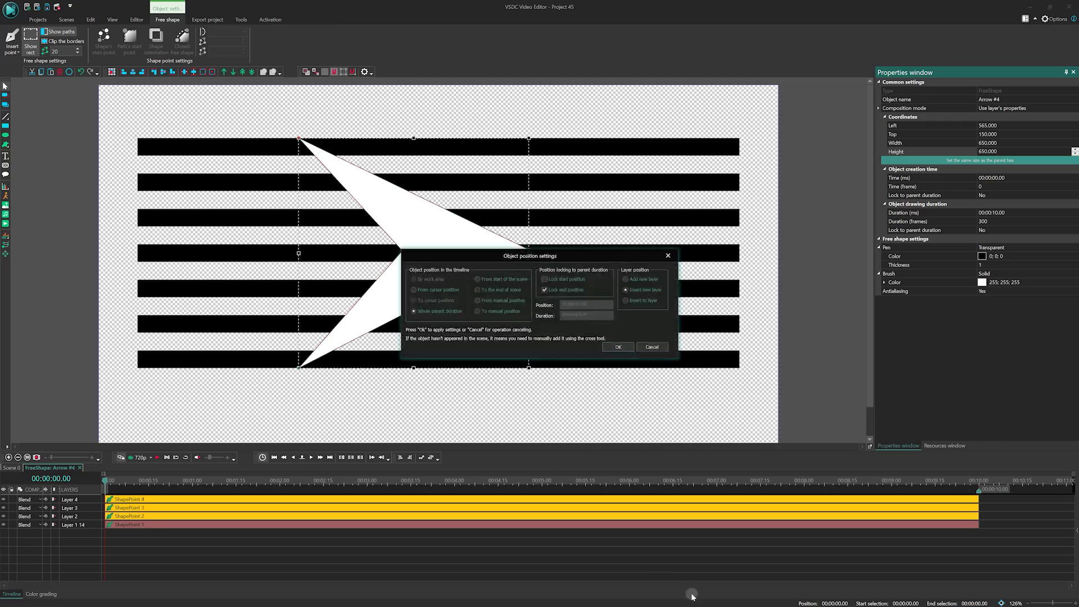
pyautogui.click(618, 347)
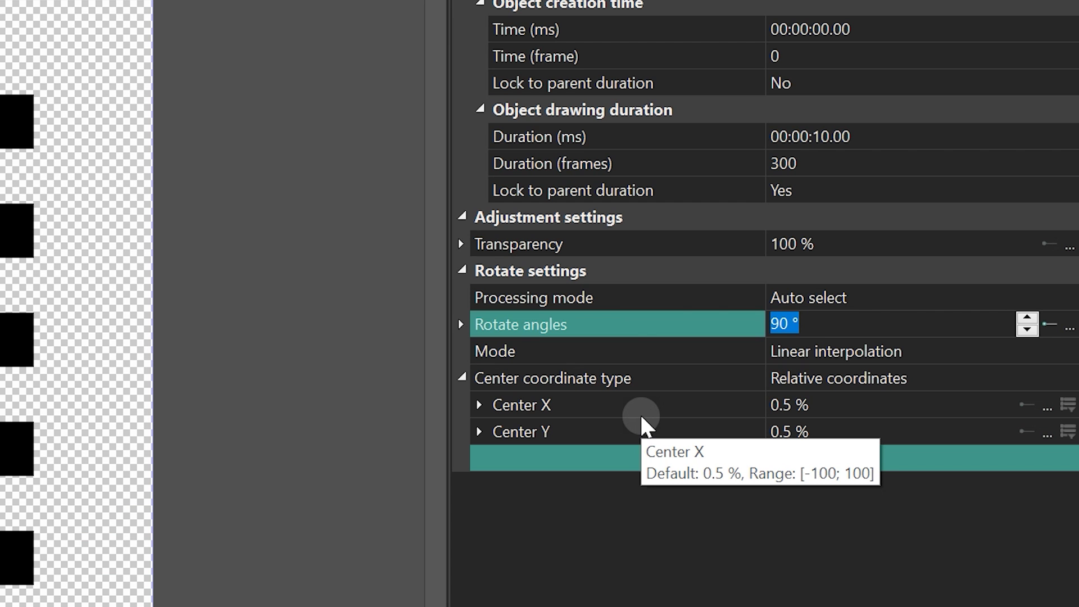
pyautogui.write('-')
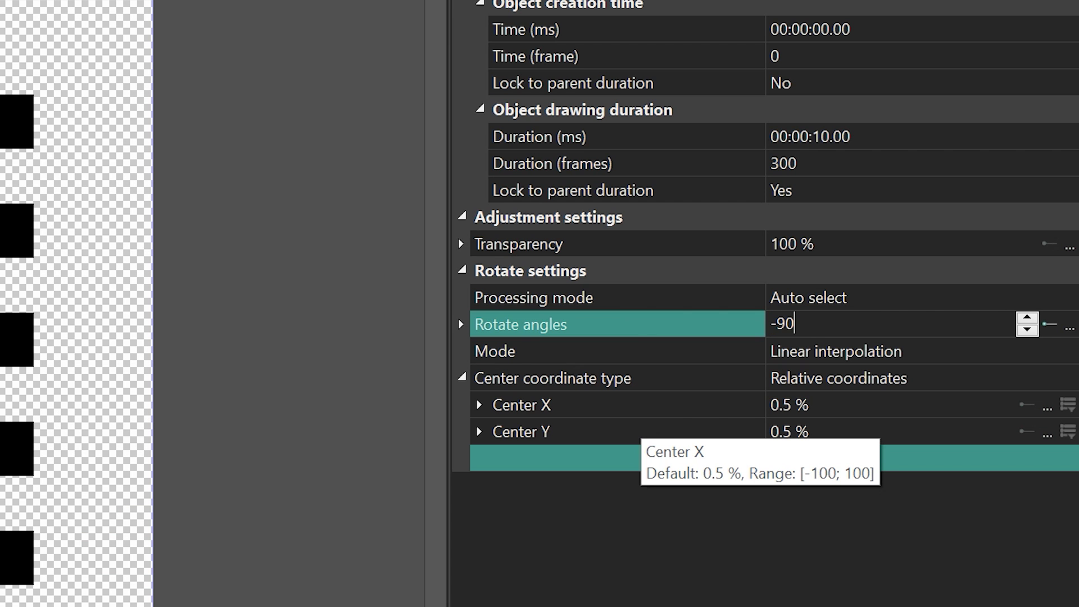
pyautogui.press('Return')
# Step: Centre the arrow horizontally and fill it black
pyautogui.doubleClick(949, 554)
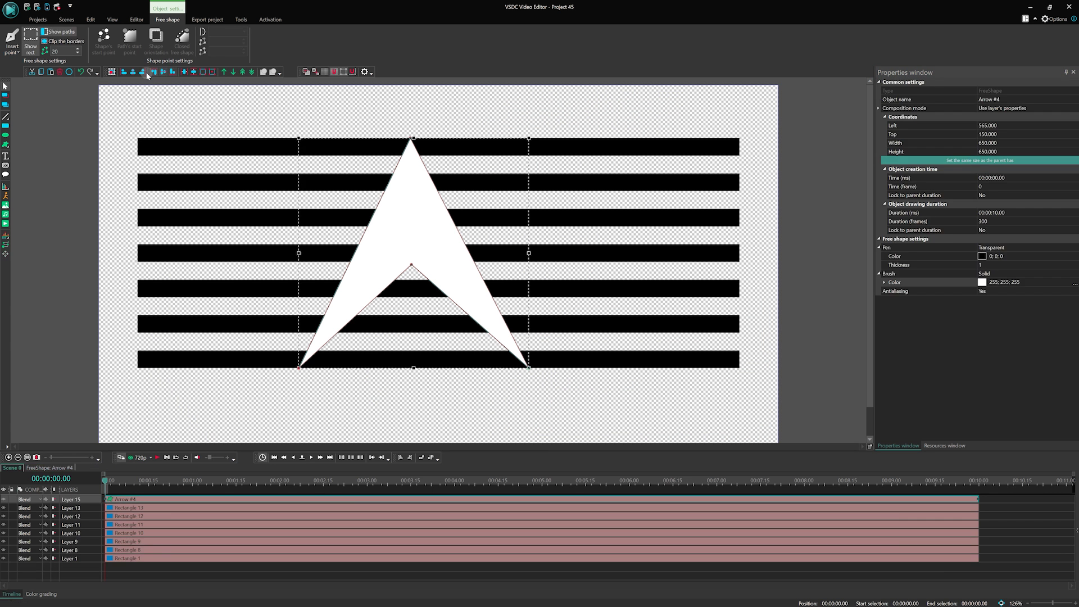
pyautogui.click(133, 72)
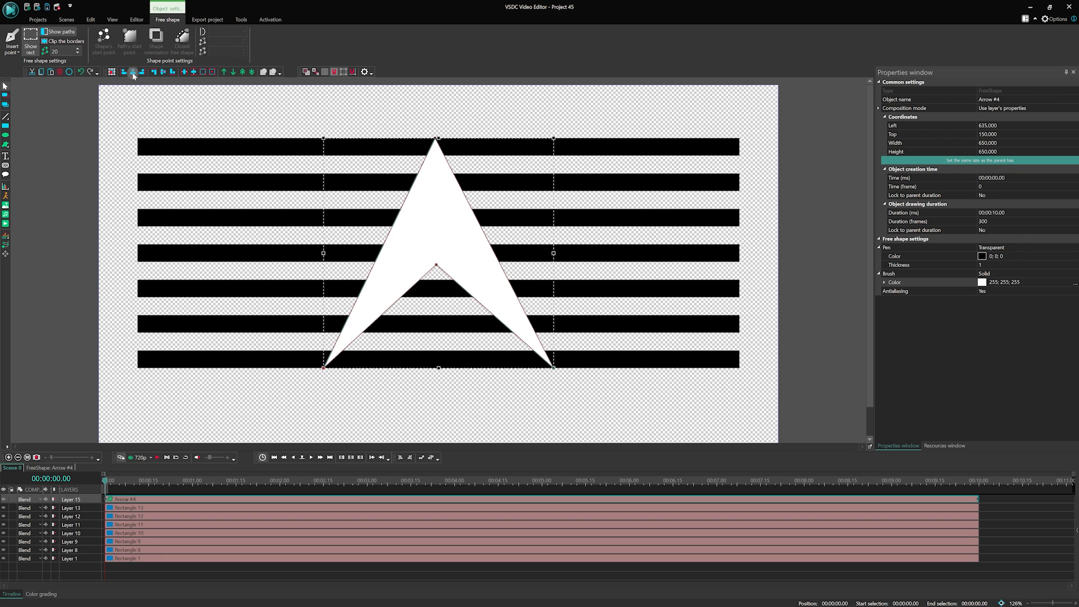
pyautogui.click(1073, 283)
pyautogui.click(557, 344)
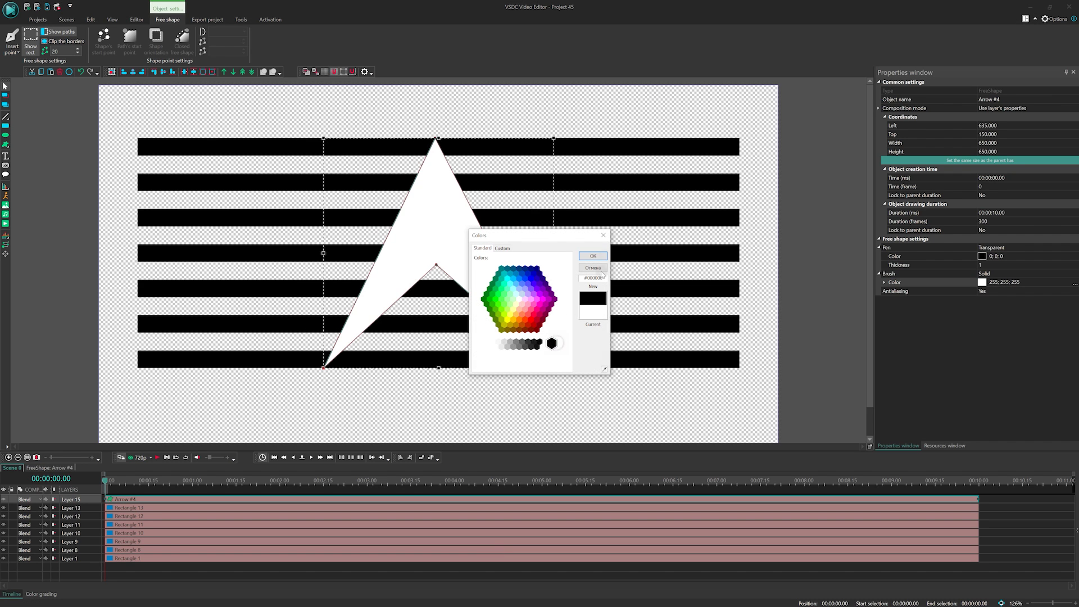
pyautogui.click(597, 256)
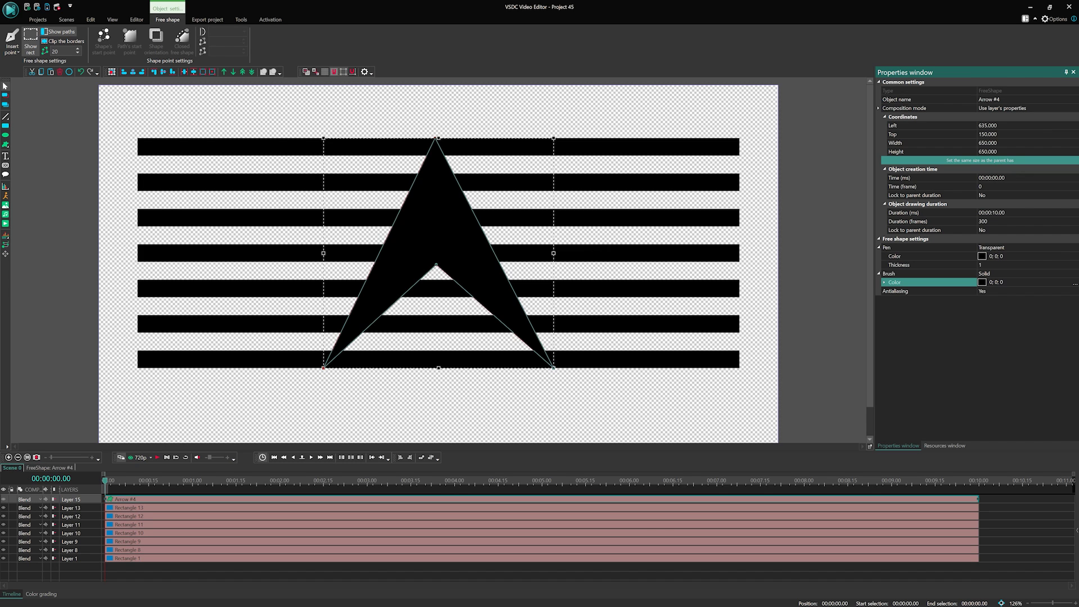
# Step: Set the arrow layer's blending to Invert and deselect it
pyautogui.click(25, 502)
pyautogui.click(51, 290)
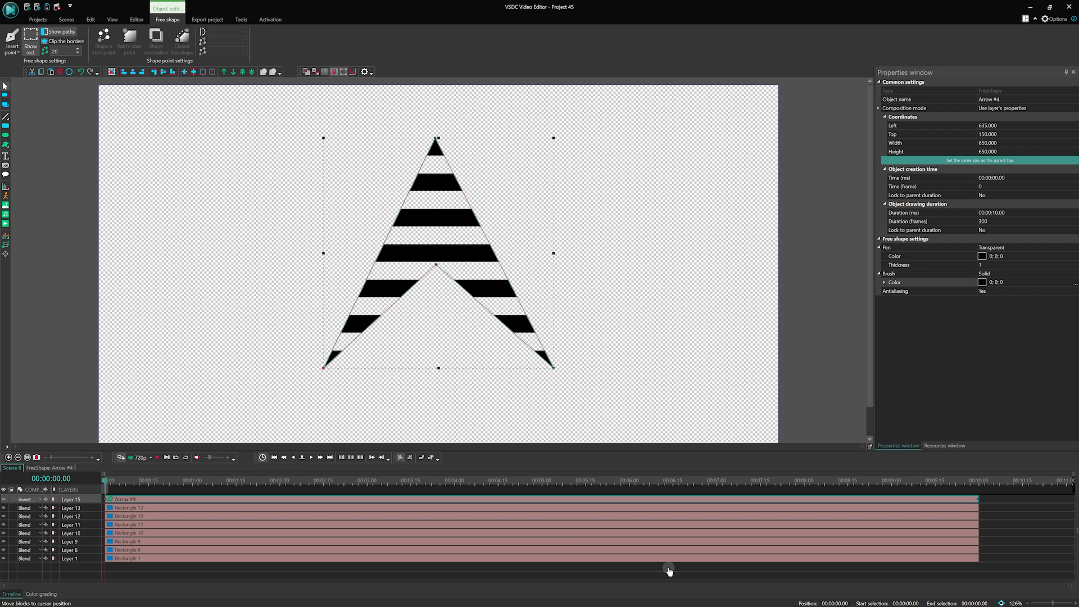
pyautogui.click(681, 574)
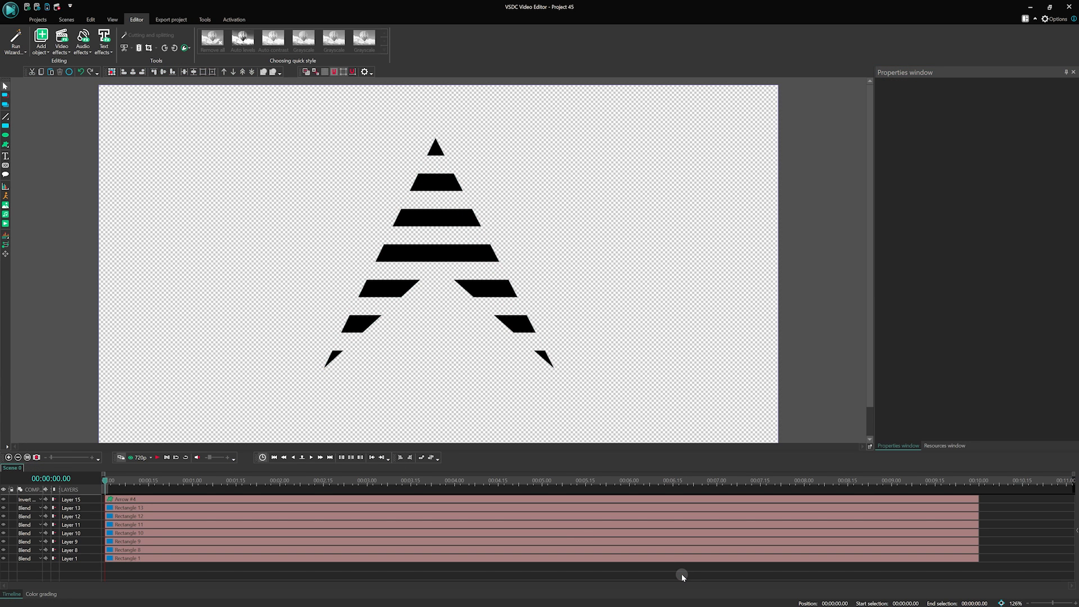
# Step: Add a centre-aligned 'LOGO' text object below the striped arrow
pyautogui.click(7, 155)
pyautogui.click(327, 376)
pyautogui.press('Return')
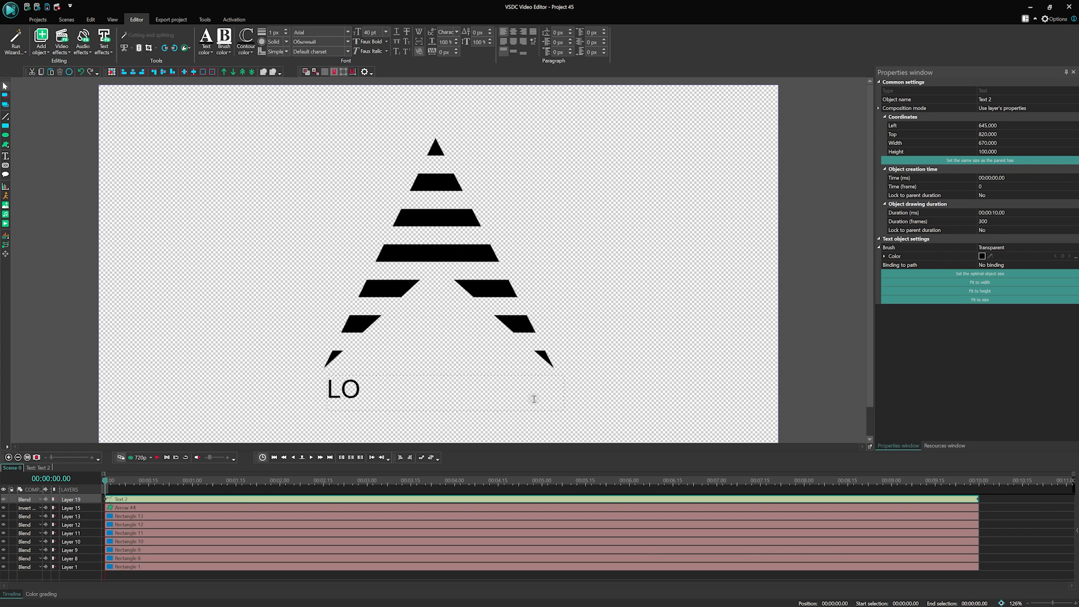
pyautogui.write('LOGO')
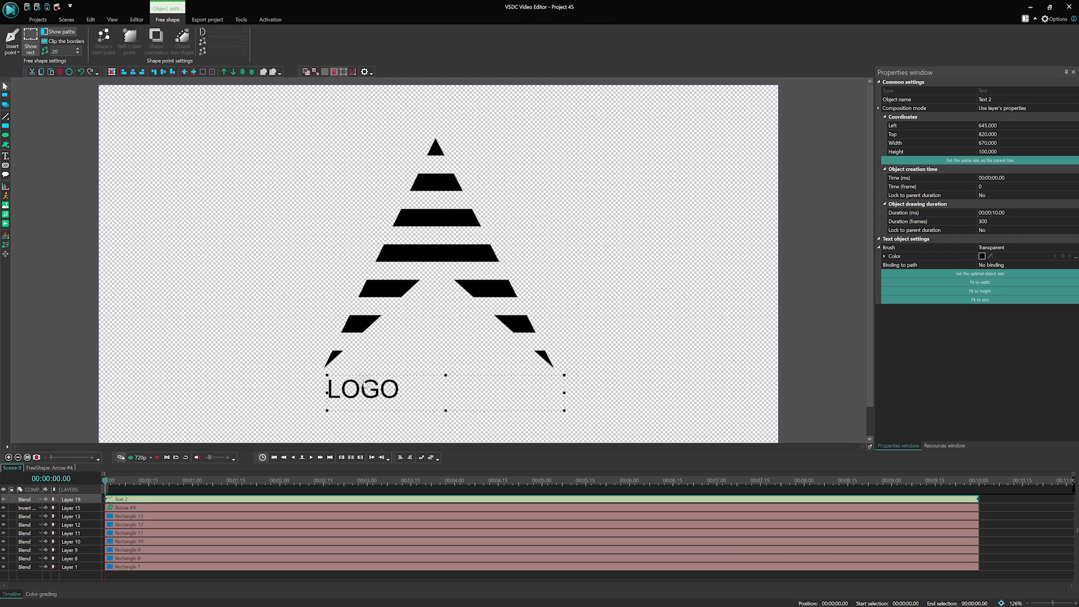
pyautogui.click(515, 31)
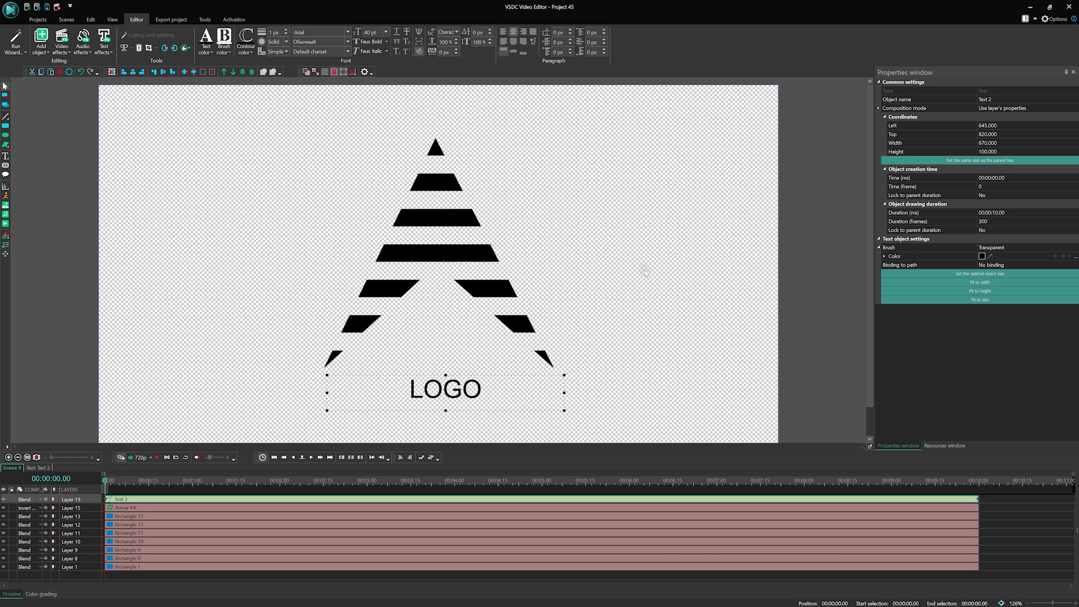
pyautogui.click(644, 272)
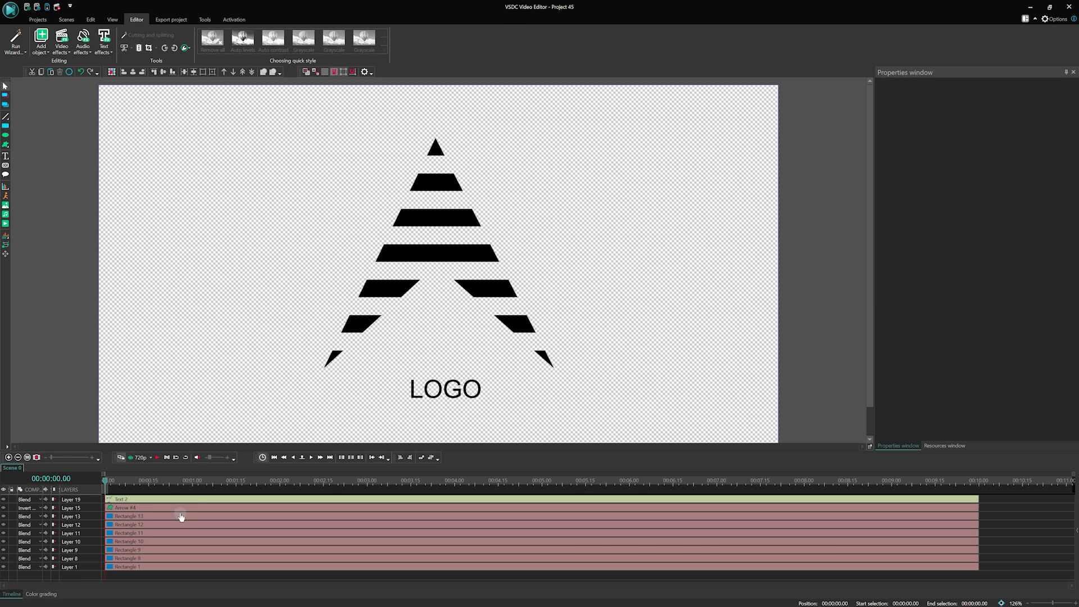
# Step: Add a rectangle at Top 920 with Width 700 and Height 20
pyautogui.hotkey('ctrl', 'v')
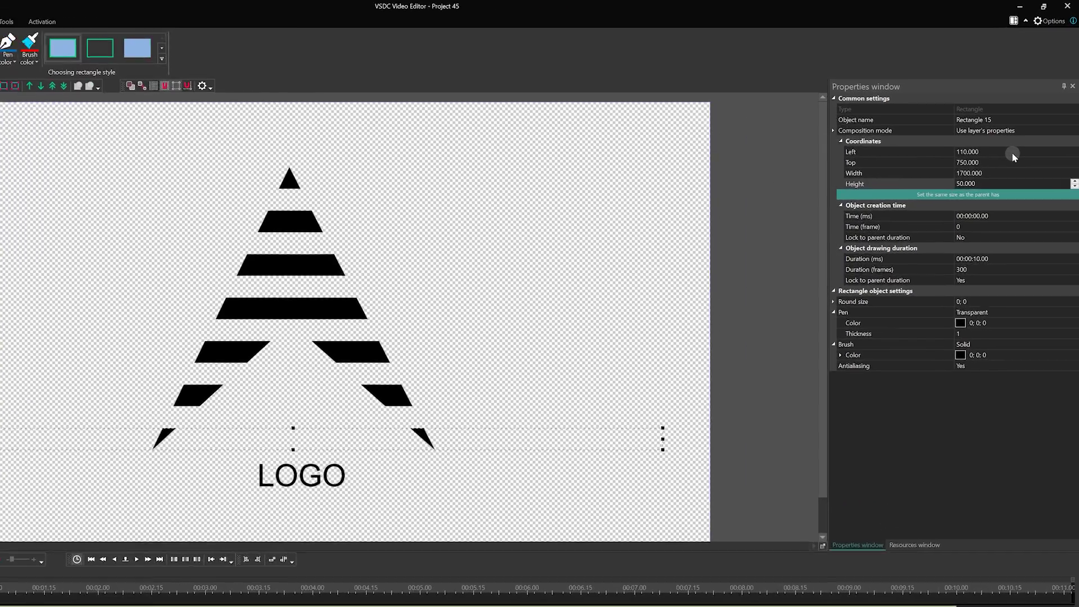
pyautogui.click(1025, 126)
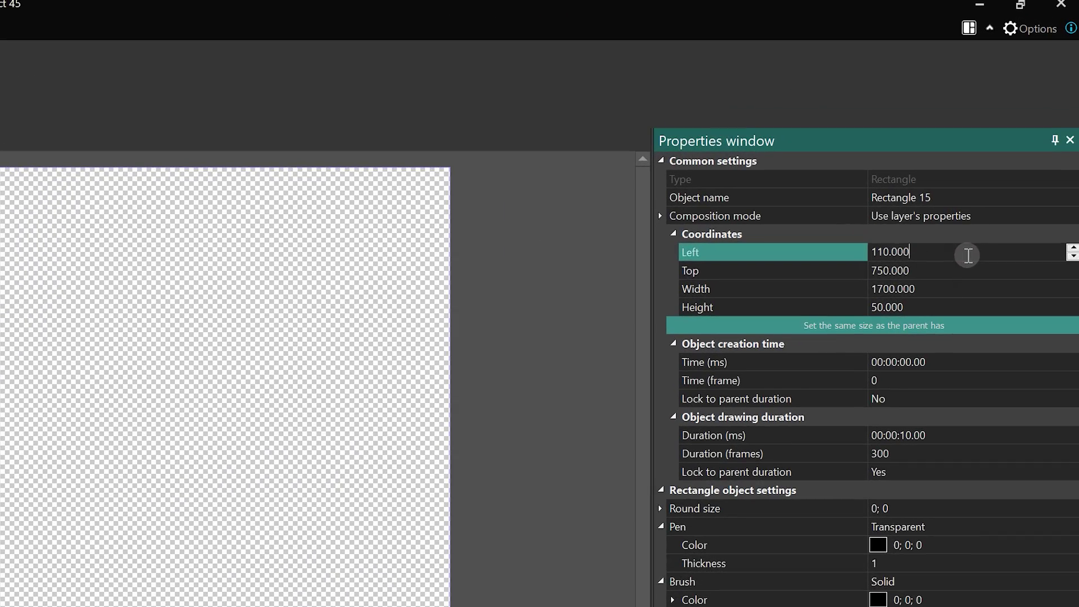
pyautogui.press('Tab')
pyautogui.write('920')
pyautogui.click(770, 287)
pyautogui.write('700')
pyautogui.click(922, 307)
pyautogui.write('20')
pyautogui.press('Return')
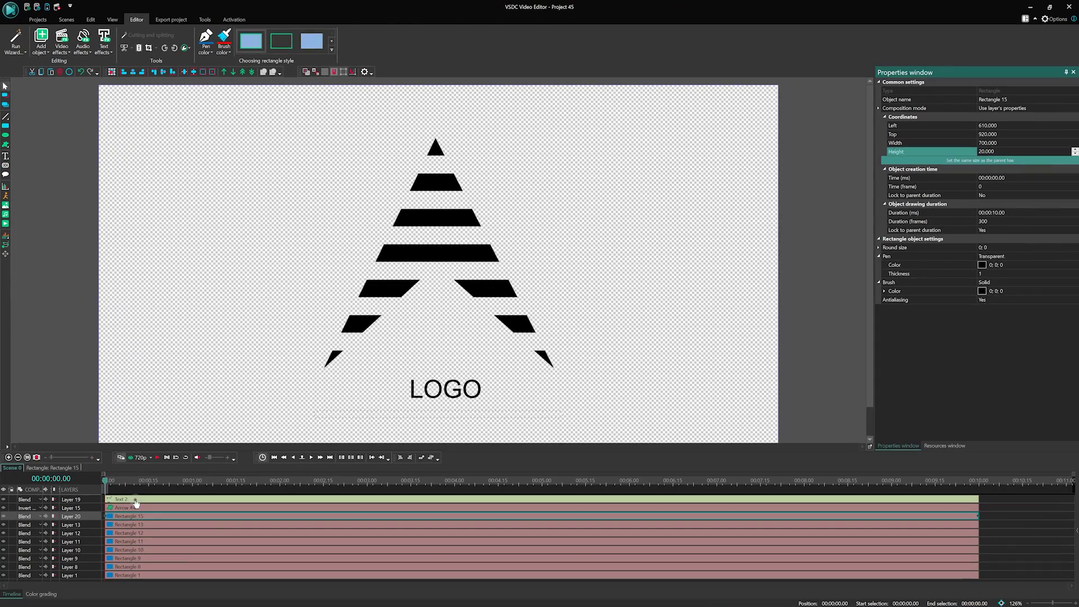
# Step: Centre the LOGO text horizontally and move the underline's layer above the inverted arrow
pyautogui.click(585, 508)
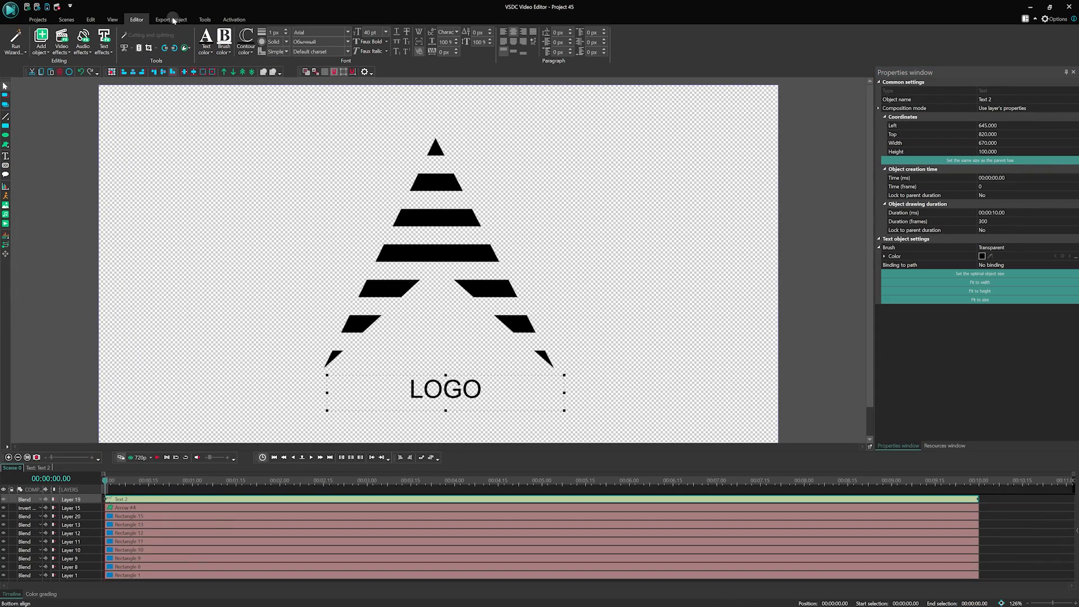
pyautogui.click(136, 77)
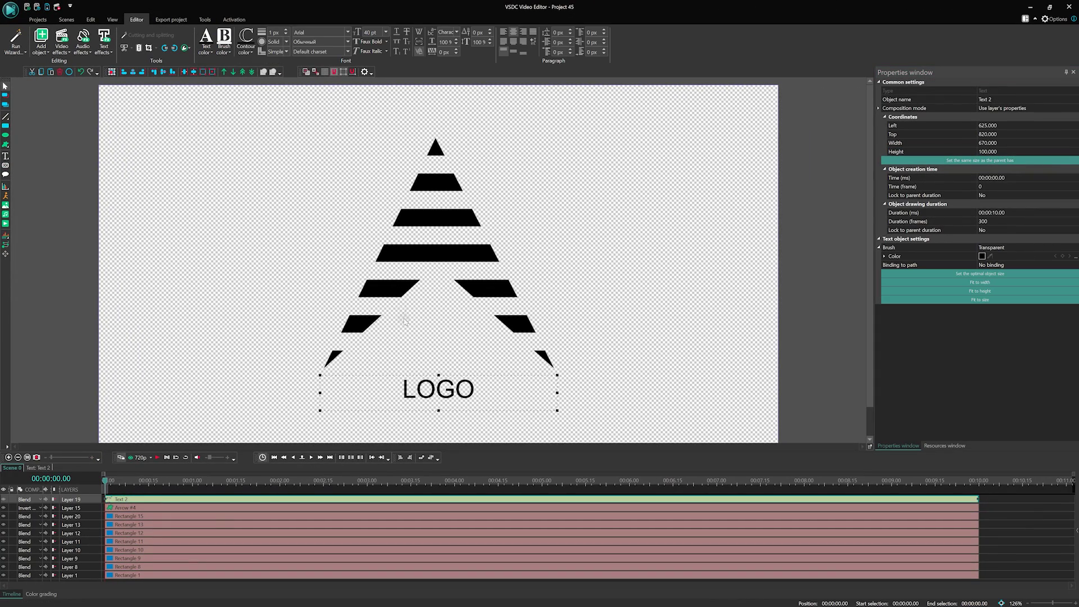
pyautogui.click(128, 517)
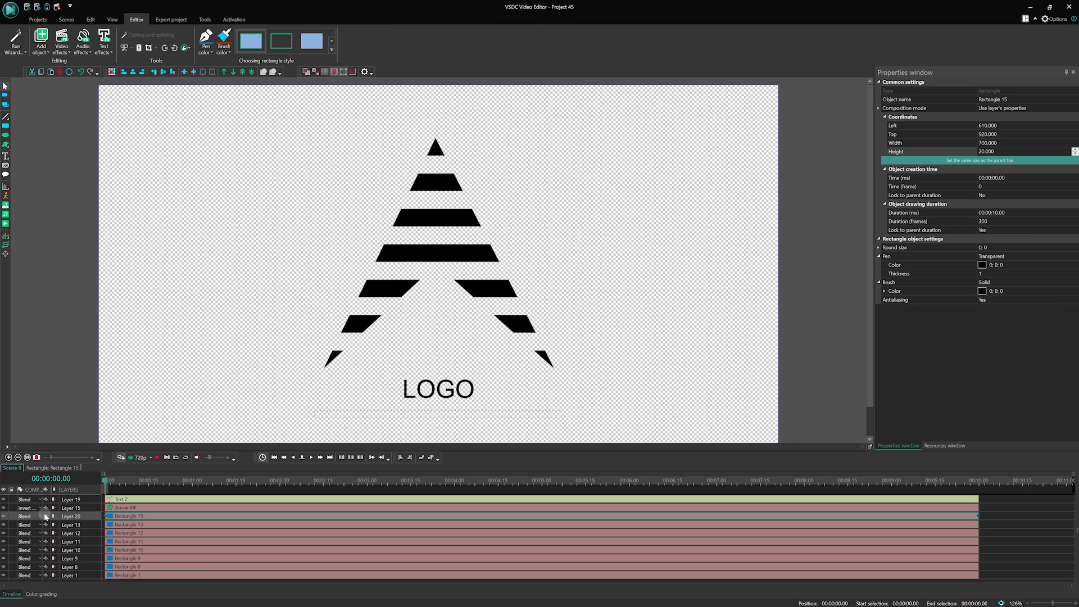
pyautogui.moveTo(29, 509); pyautogui.dragTo(30, 509)
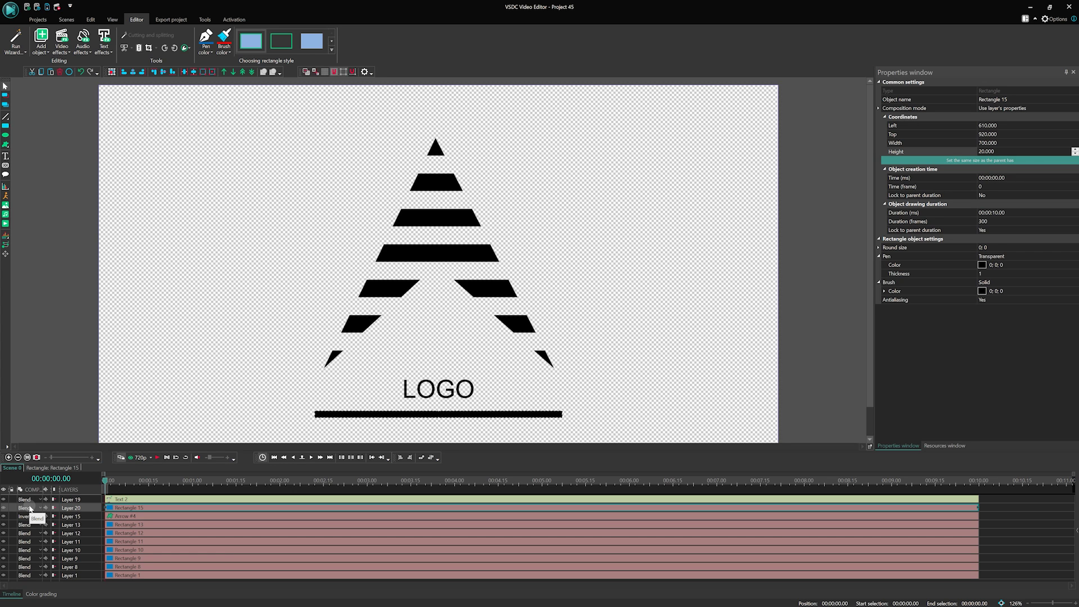
# Step: Select all logo objects and convert them to a sprite within the scene
pyautogui.click(1047, 465)
pyautogui.click(1010, 504)
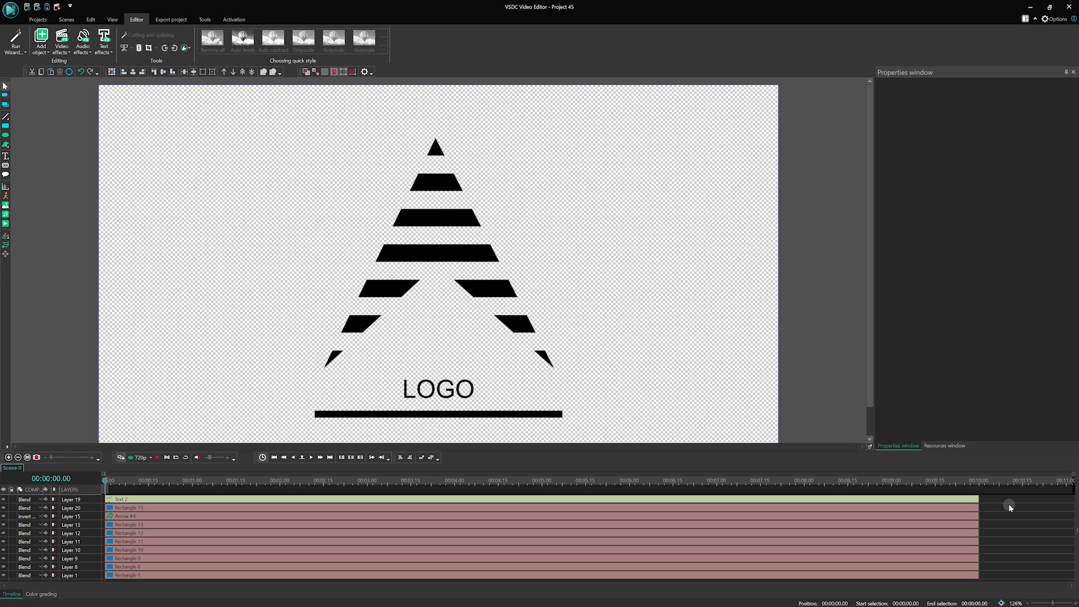
pyautogui.hotkey('ctrl', 'a')
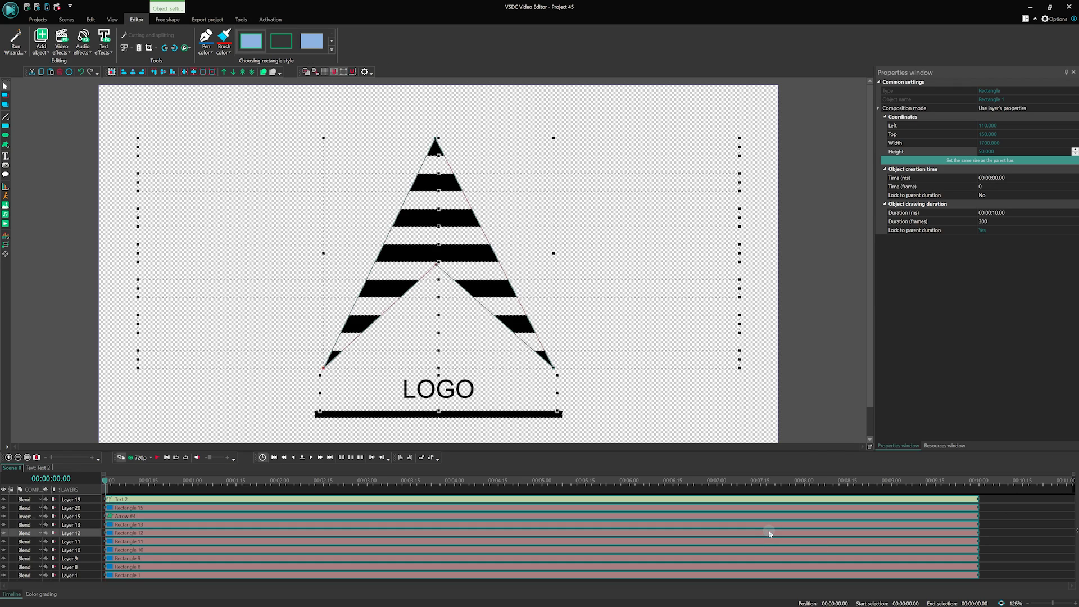
pyautogui.rightClick(771, 533)
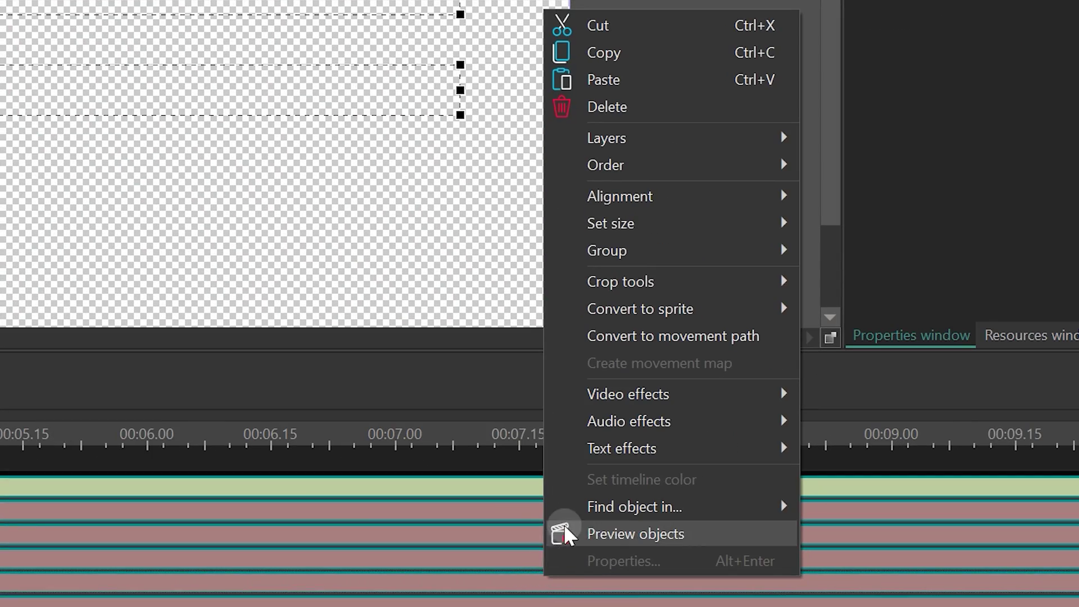
pyautogui.moveTo(638, 317)
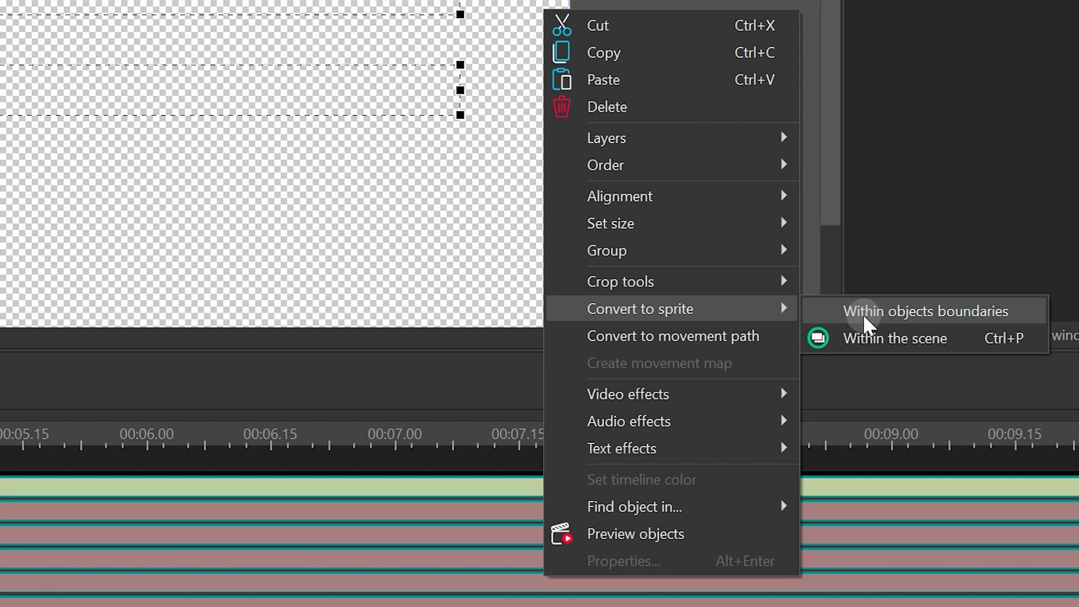
pyautogui.click(943, 332)
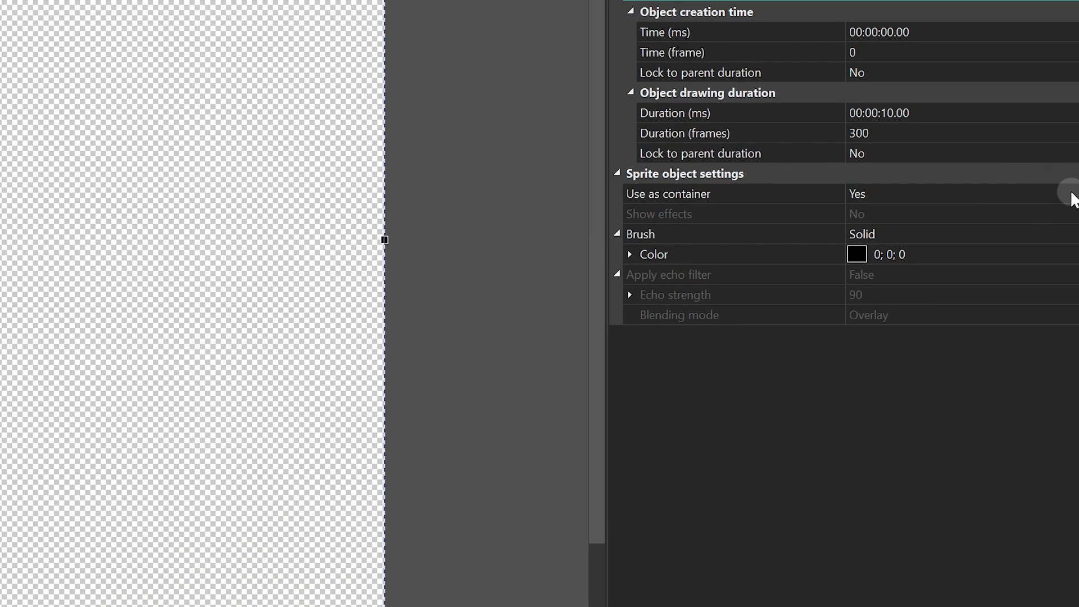
# Step: Set the sprite's Use as container to No, Show effects to Yes, brush Transparent
pyautogui.click(1071, 194)
pyautogui.click(1072, 194)
pyautogui.click(852, 232)
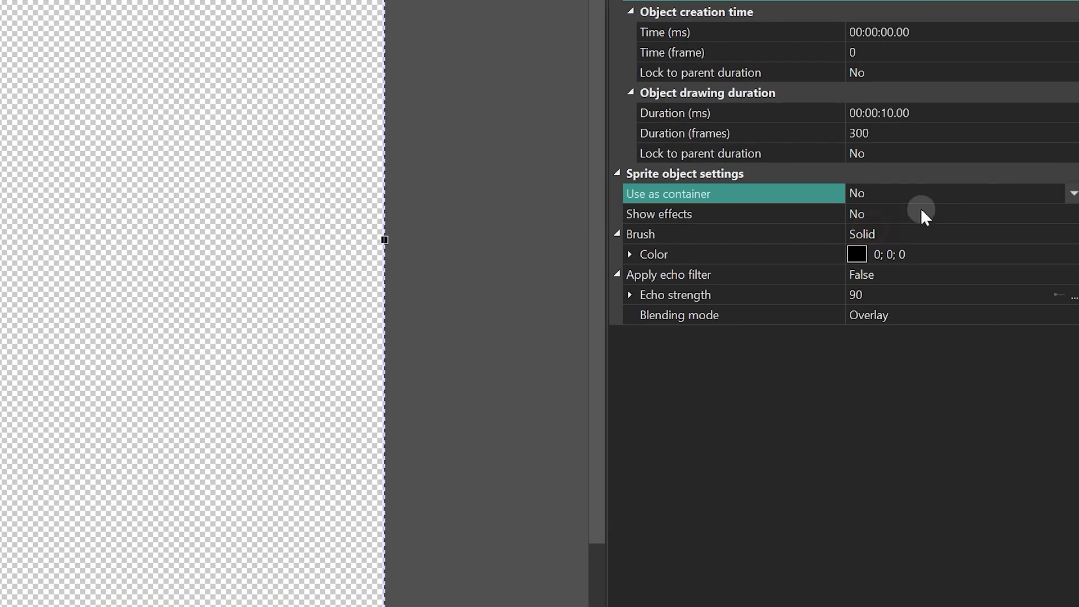
pyautogui.doubleClick(964, 214)
pyautogui.click(933, 232)
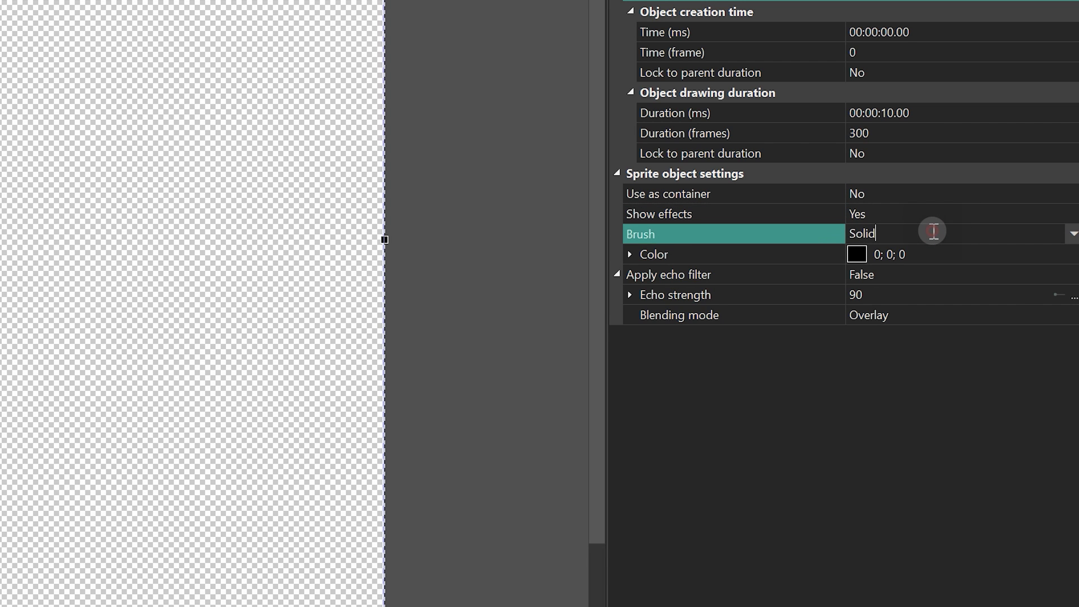
pyautogui.click(933, 232)
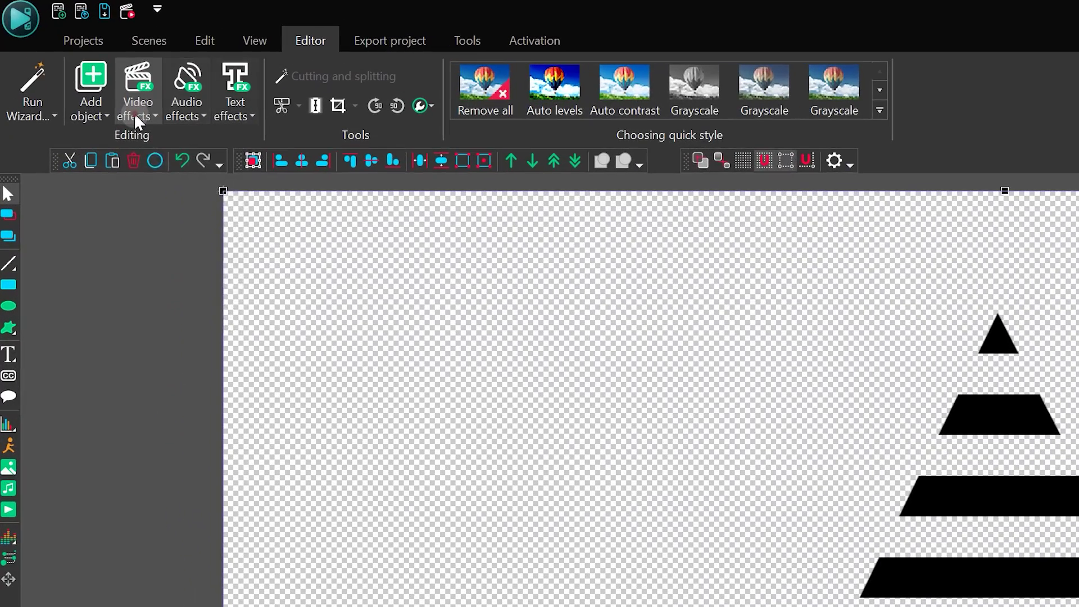
# Step: Add a Transforms > Perspective effect to Sprite 1 with default placement
pyautogui.click(134, 113)
pyautogui.click(188, 203)
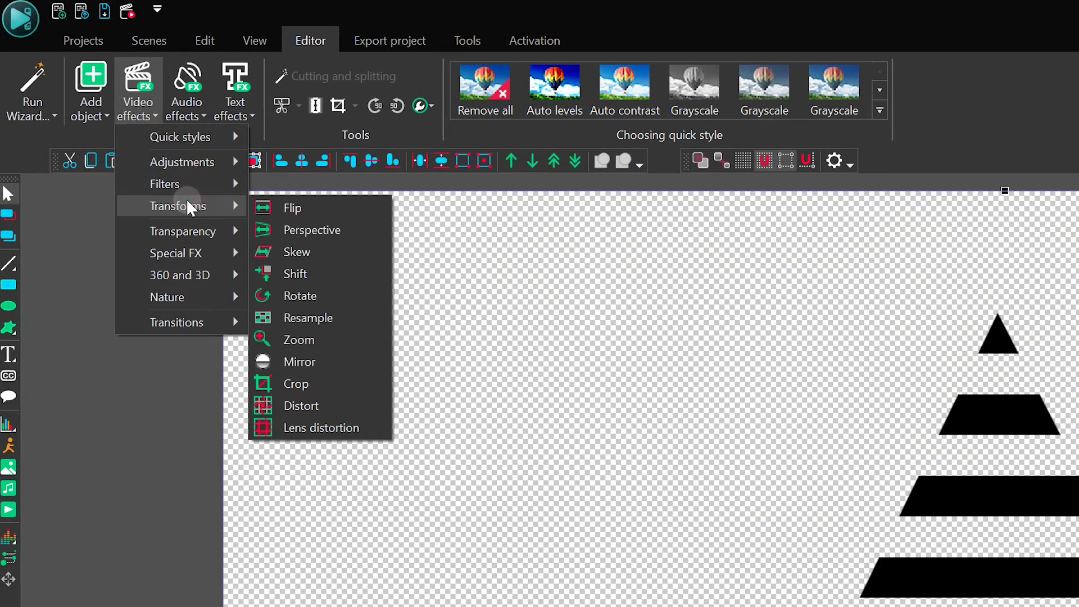
pyautogui.click(318, 232)
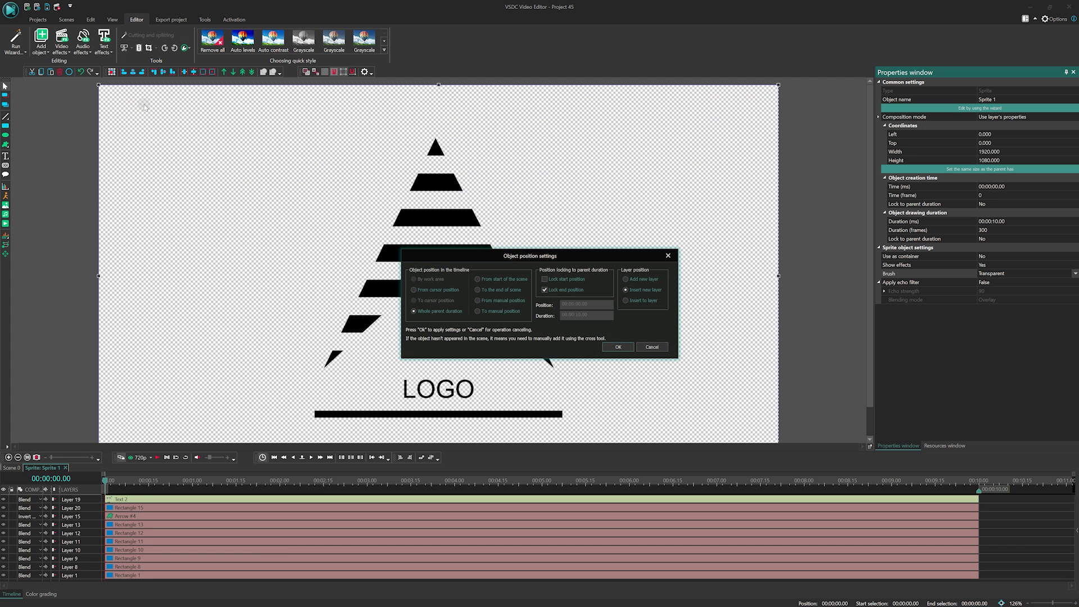
pyautogui.click(618, 347)
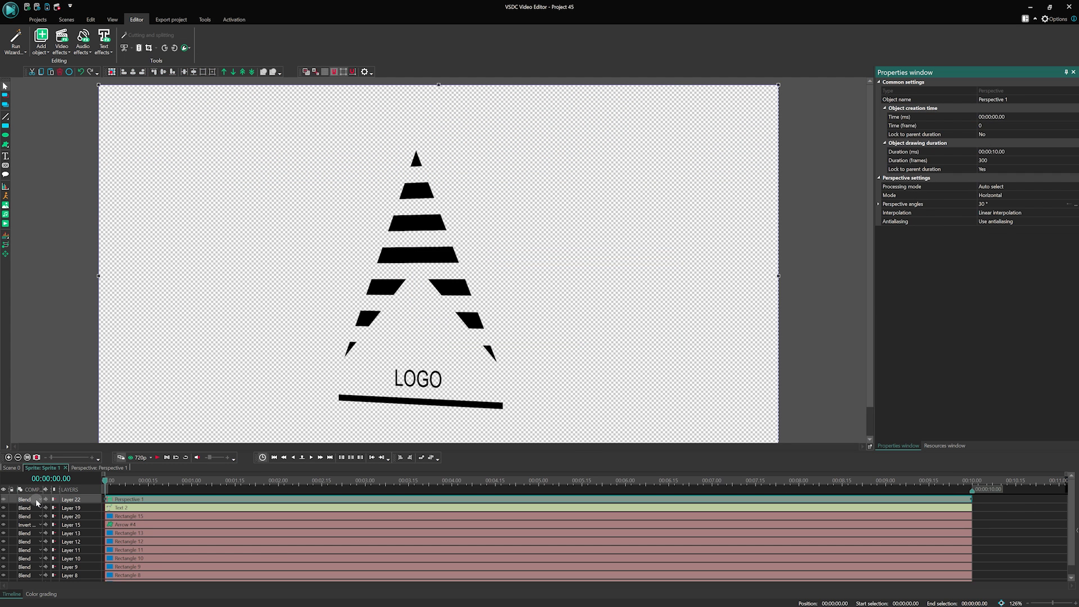
# Step: Move the Perspective layer below Layer 20 and hide Layers 20 and 19
pyautogui.moveTo(36, 499); pyautogui.dragTo(35, 522)
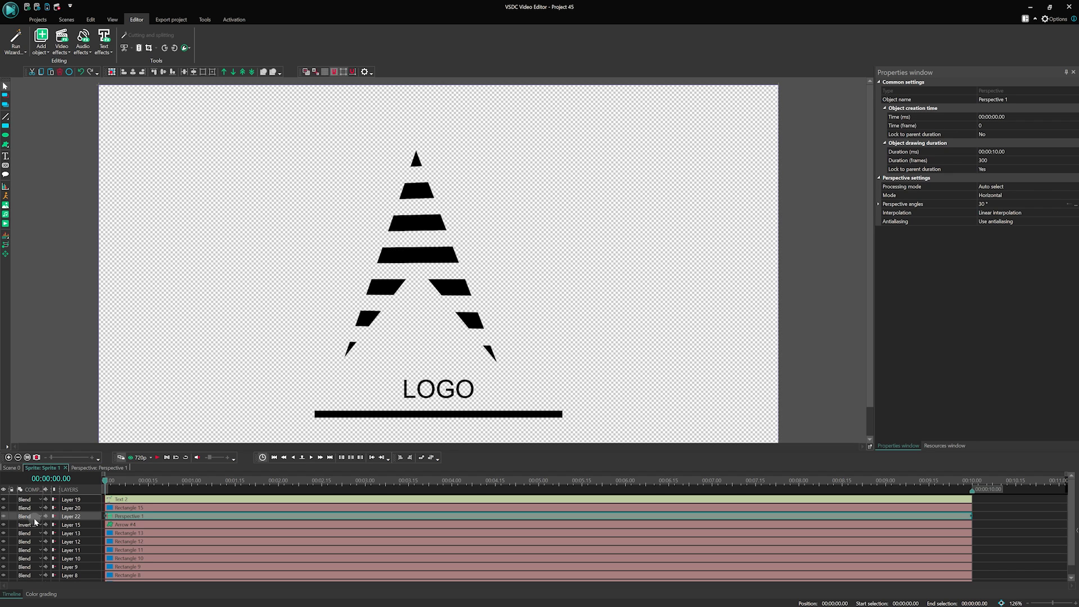
pyautogui.click(3, 507)
pyautogui.click(4, 499)
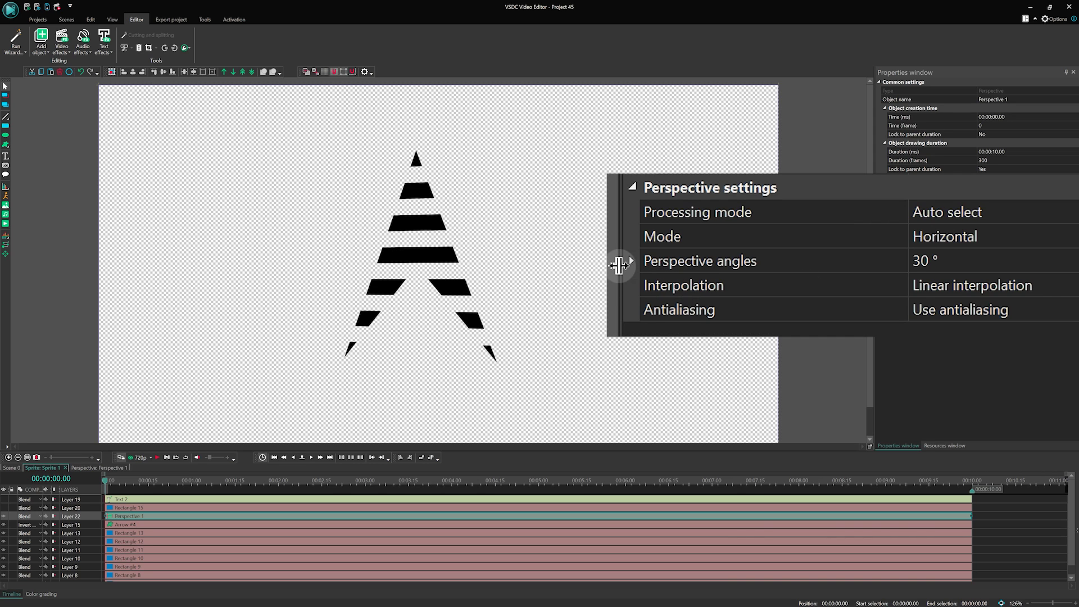
# Step: Animate the perspective angle from 90° to 0° over a two-second effect clip and preview it
pyautogui.click(632, 261)
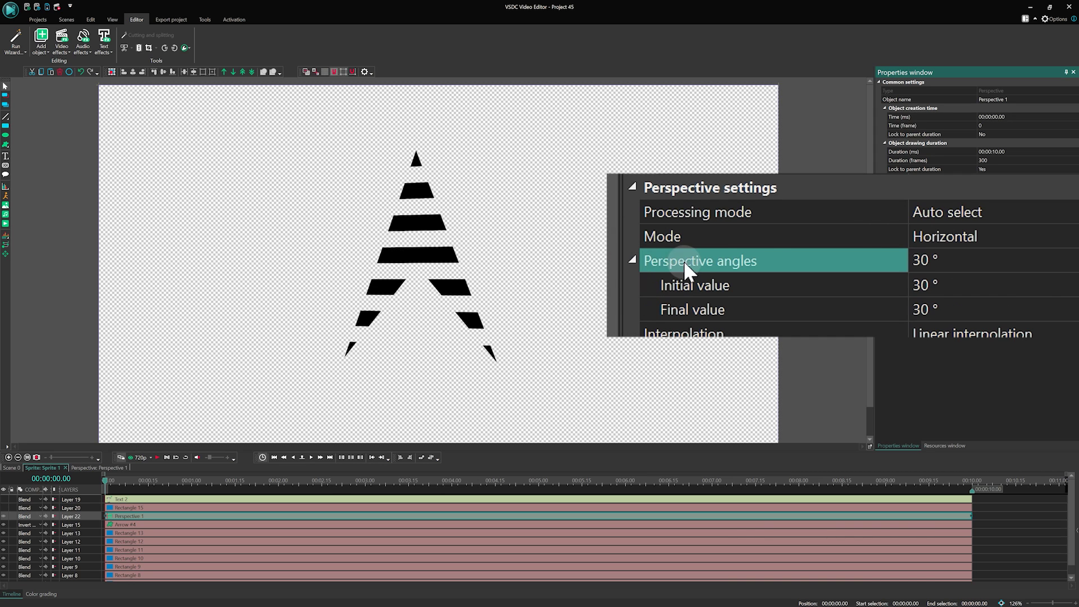
pyautogui.click(950, 281)
pyautogui.click(959, 284)
pyautogui.write('90')
pyautogui.click(951, 308)
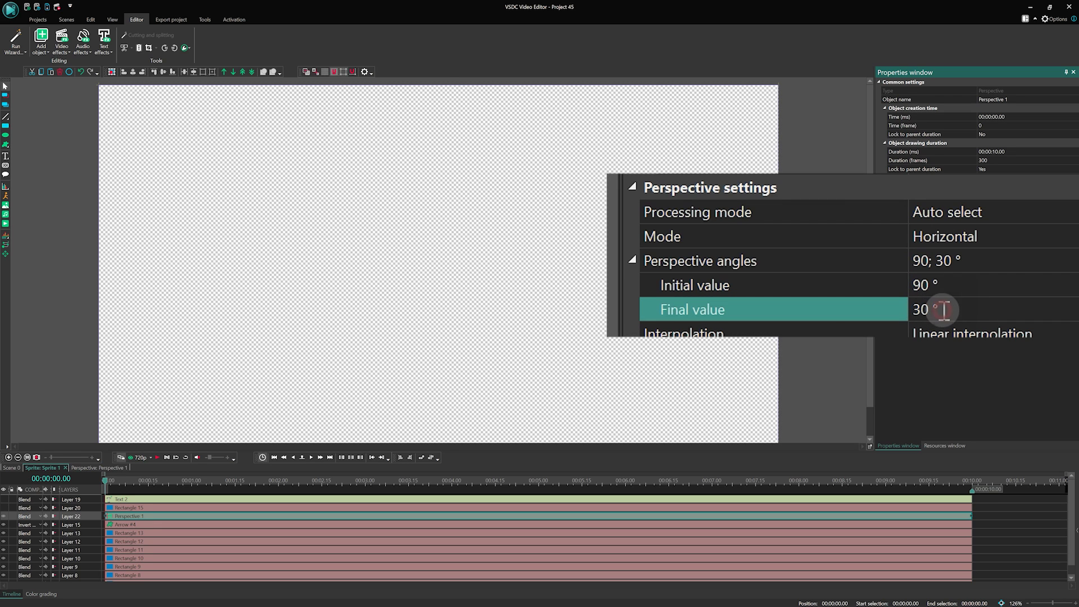
pyautogui.click(826, 303)
pyautogui.write('0')
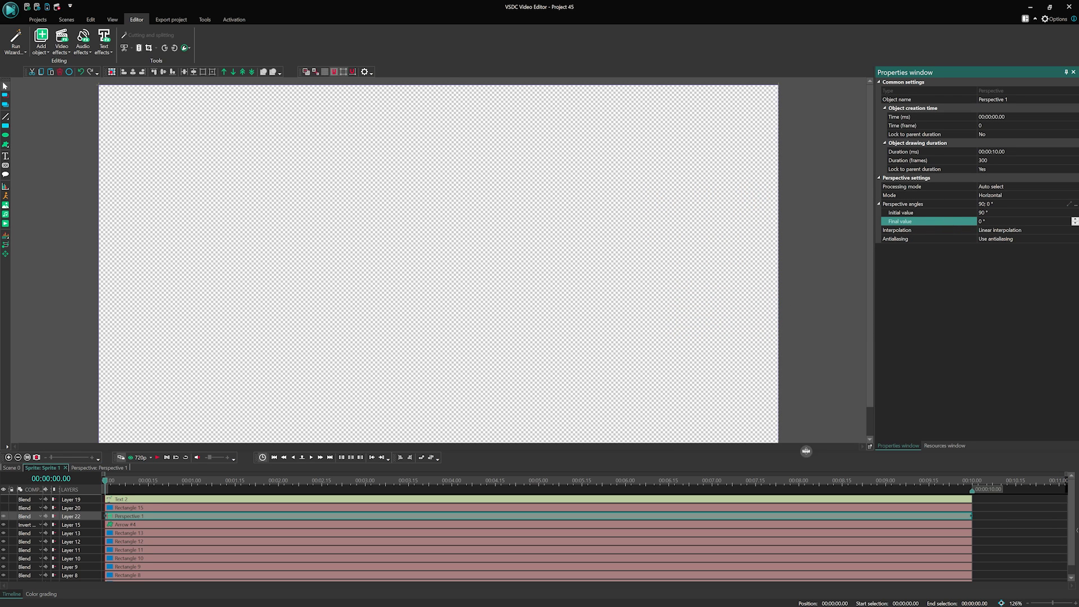
pyautogui.moveTo(971, 516); pyautogui.dragTo(277, 505)
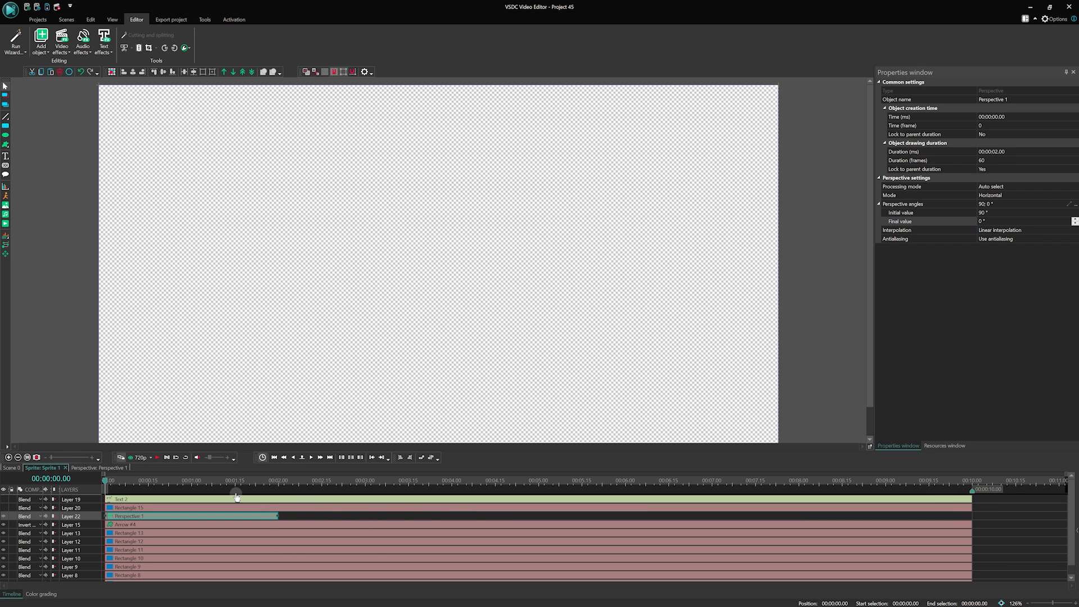
pyautogui.press('space')
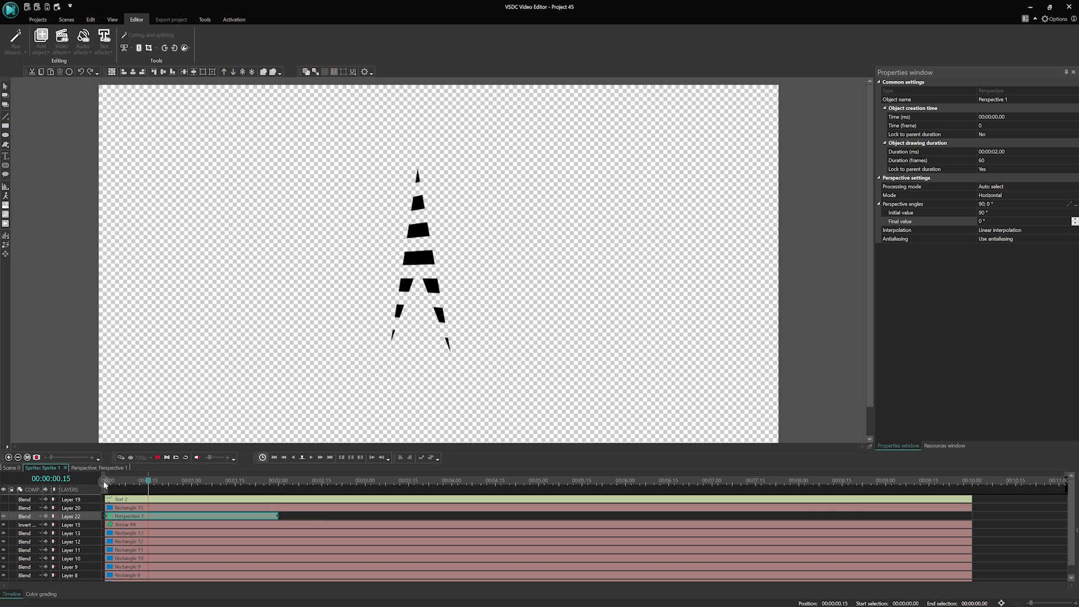
pyautogui.click(1076, 234)
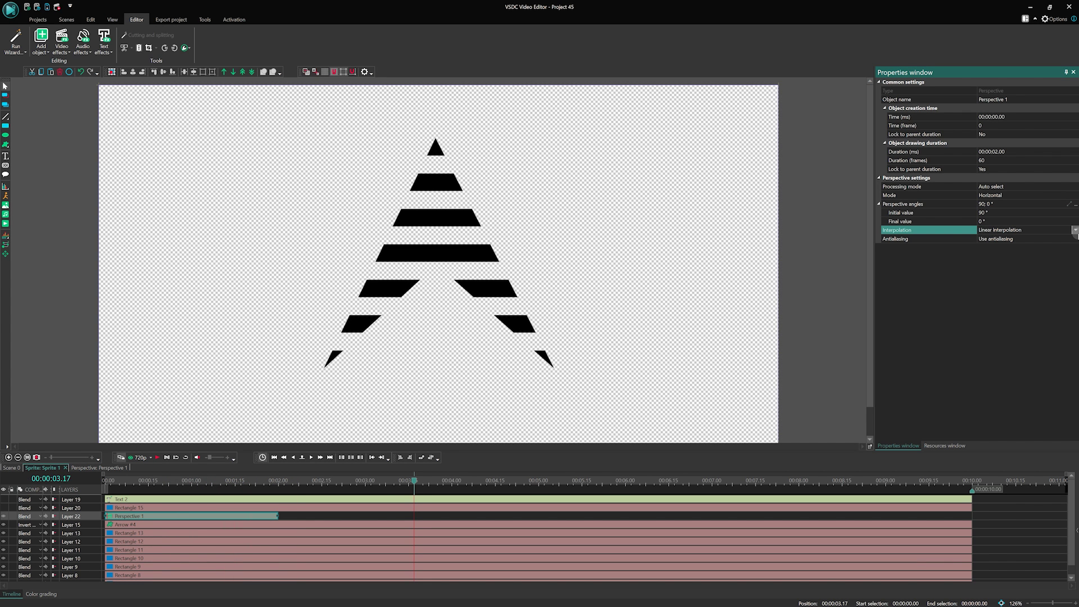
# Step: Set Antialiasing to Without antialiasing and replay the animation from the start
pyautogui.click(1075, 239)
pyautogui.click(1075, 239)
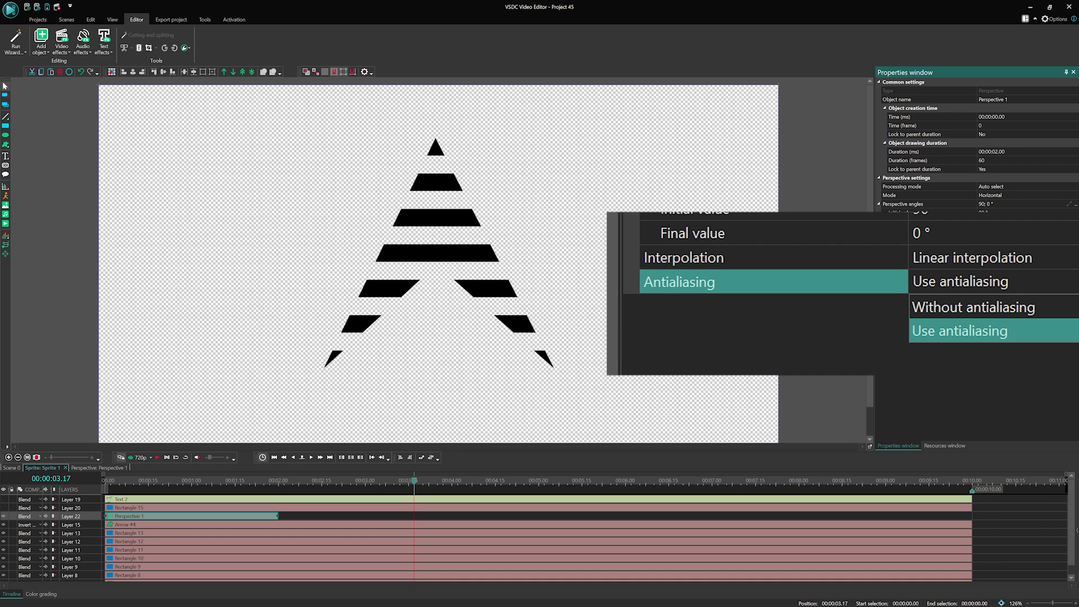
pyautogui.click(1003, 248)
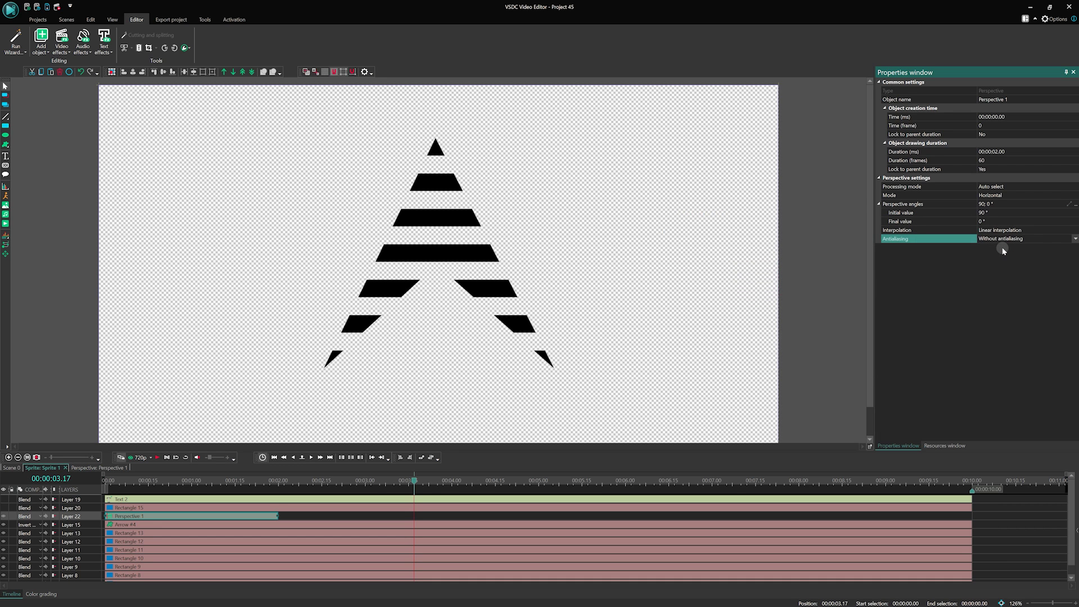
pyautogui.click(110, 484)
pyautogui.press('space')
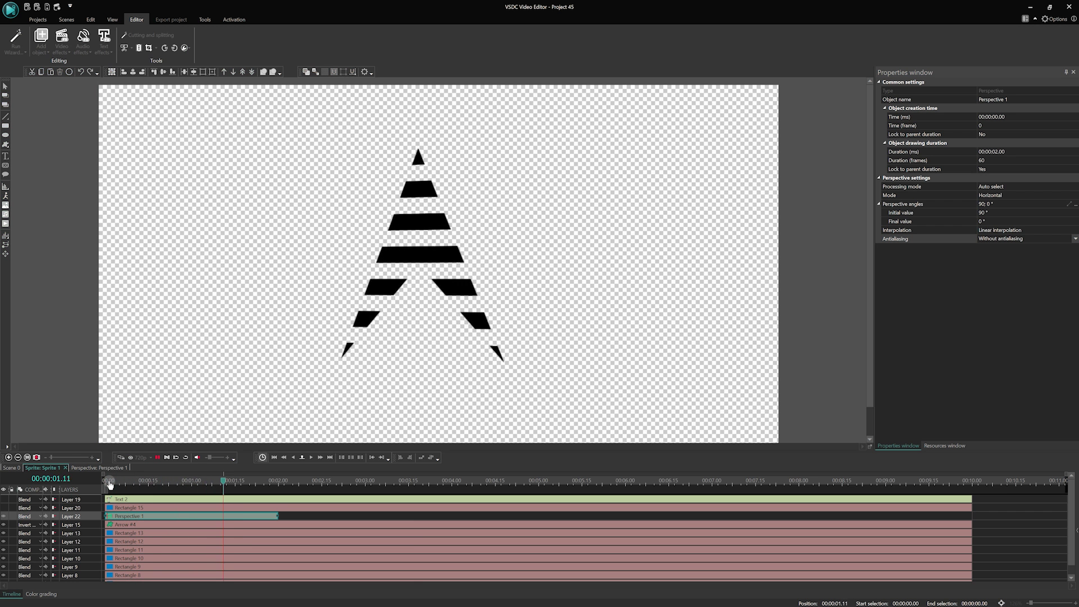
pyautogui.click(105, 483)
pyautogui.press('space')
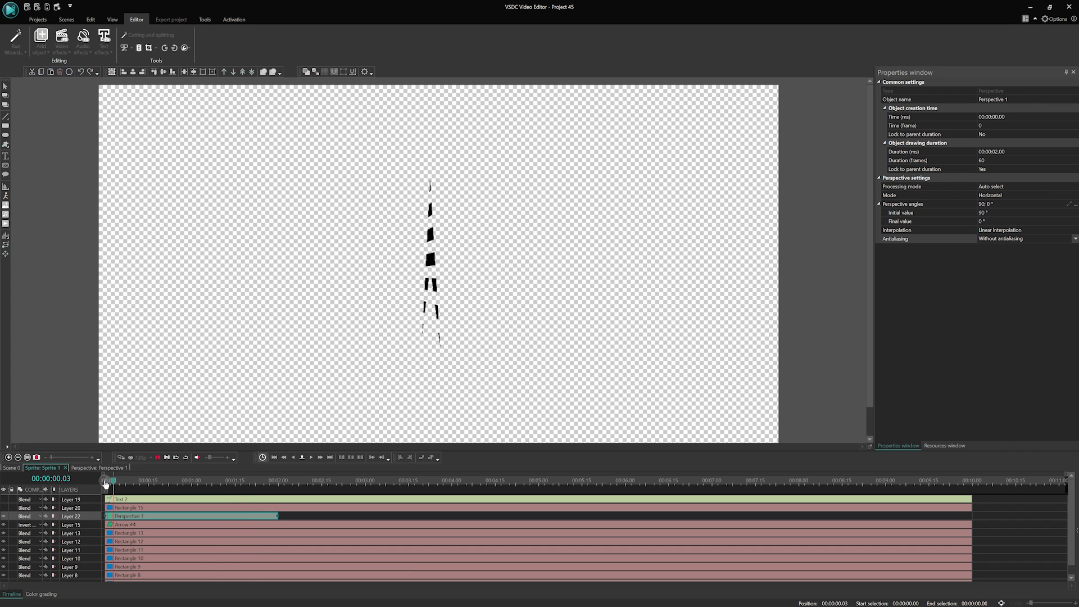
# Step: Set the perspective mode to Bilinear with service points
pyautogui.click(1072, 195)
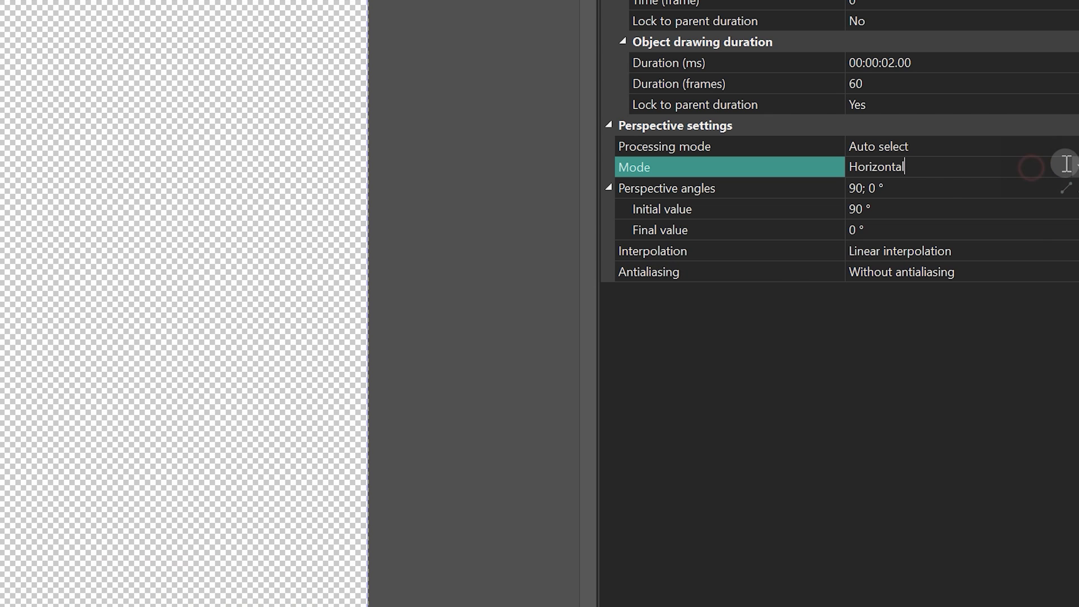
pyautogui.click(1073, 167)
pyautogui.click(897, 229)
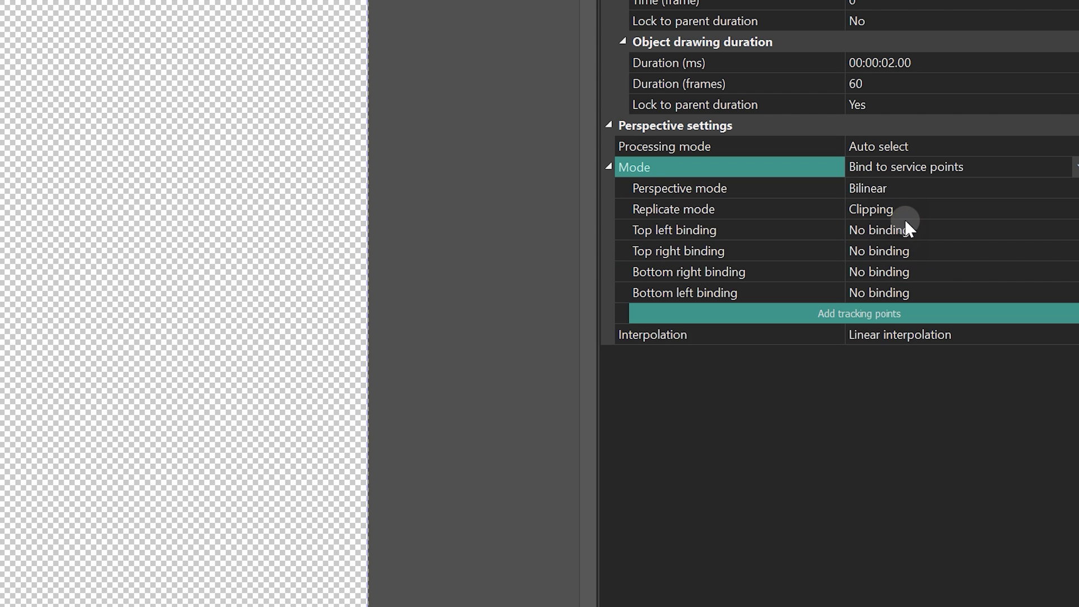
# Step: Create tracking points for all four corners, then open Perspective 1 and select TrackingPoints 7–10
pyautogui.click(945, 225)
pyautogui.click(1073, 229)
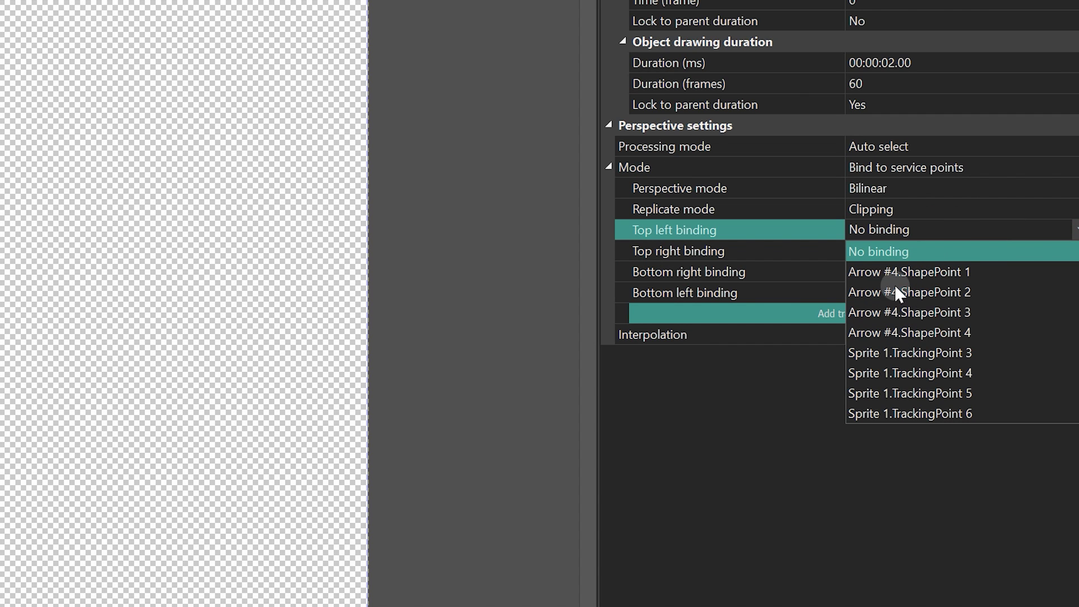
pyautogui.click(731, 334)
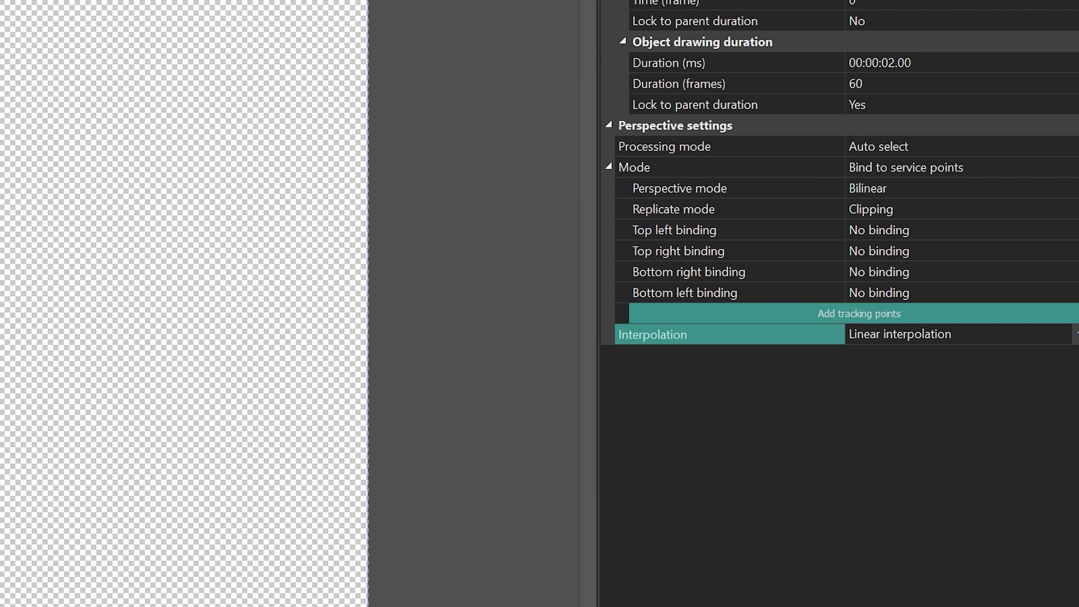
pyautogui.click(903, 314)
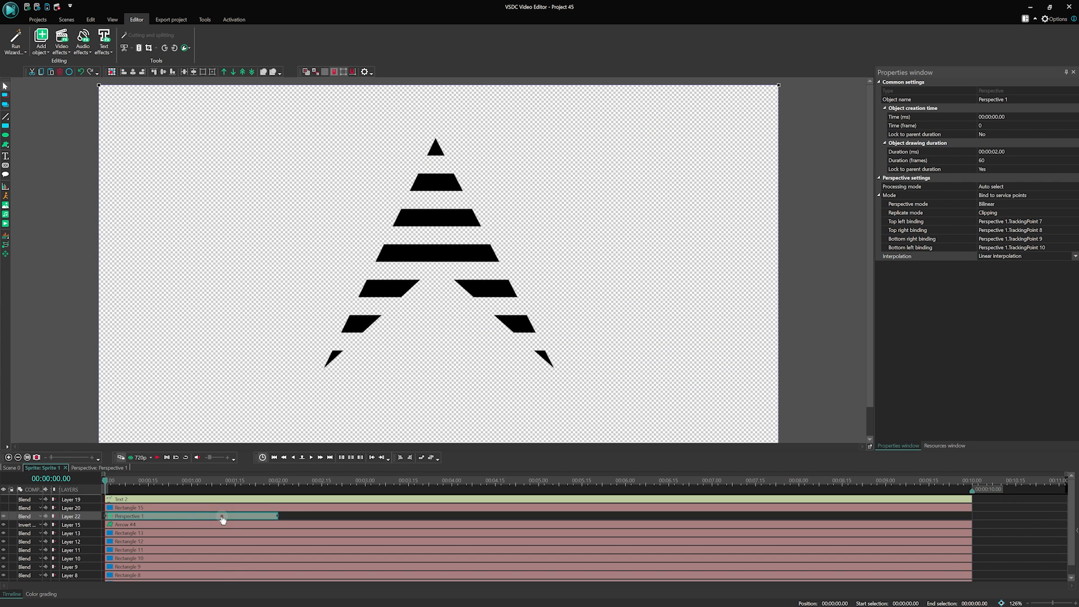
pyautogui.doubleClick(221, 518)
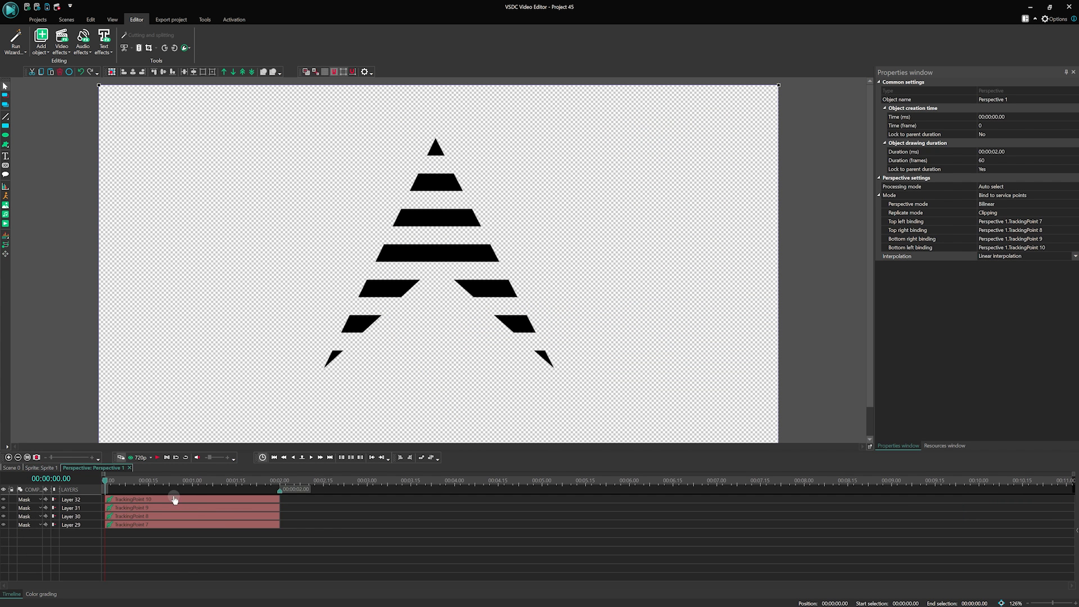
pyautogui.moveTo(300, 542); pyautogui.dragTo(247, 495)
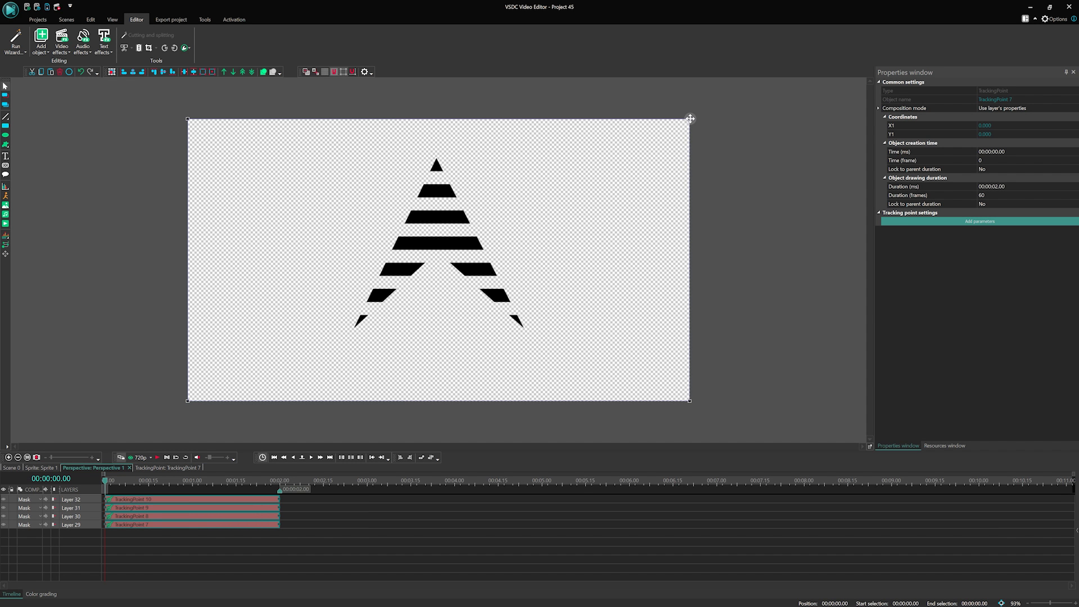
# Step: Set Perspective 1's replicate mode to Reflected
pyautogui.click(778, 210)
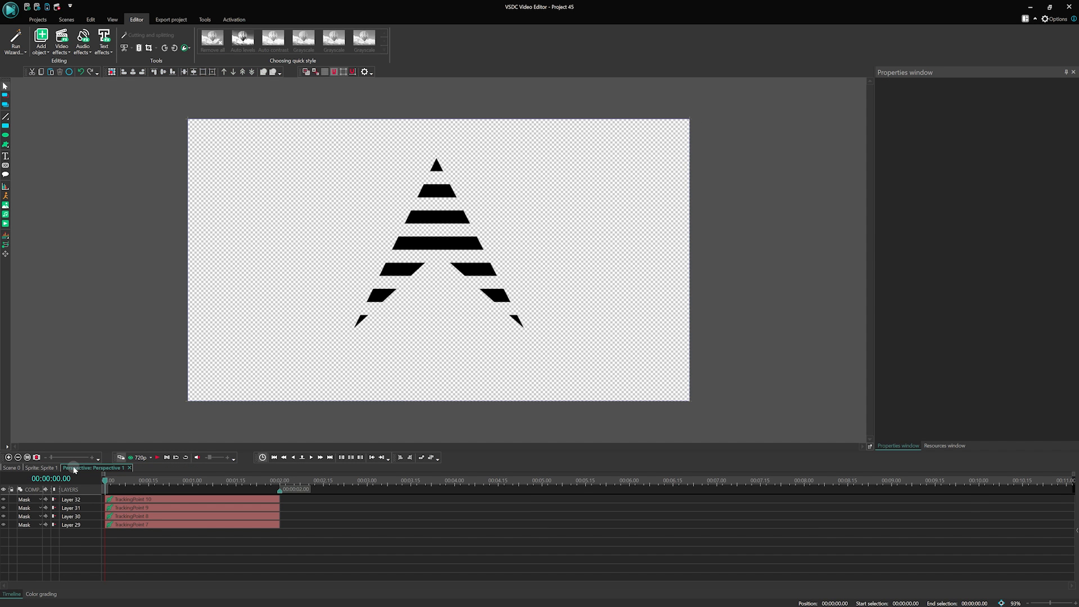
pyautogui.click(47, 471)
pyautogui.click(1076, 213)
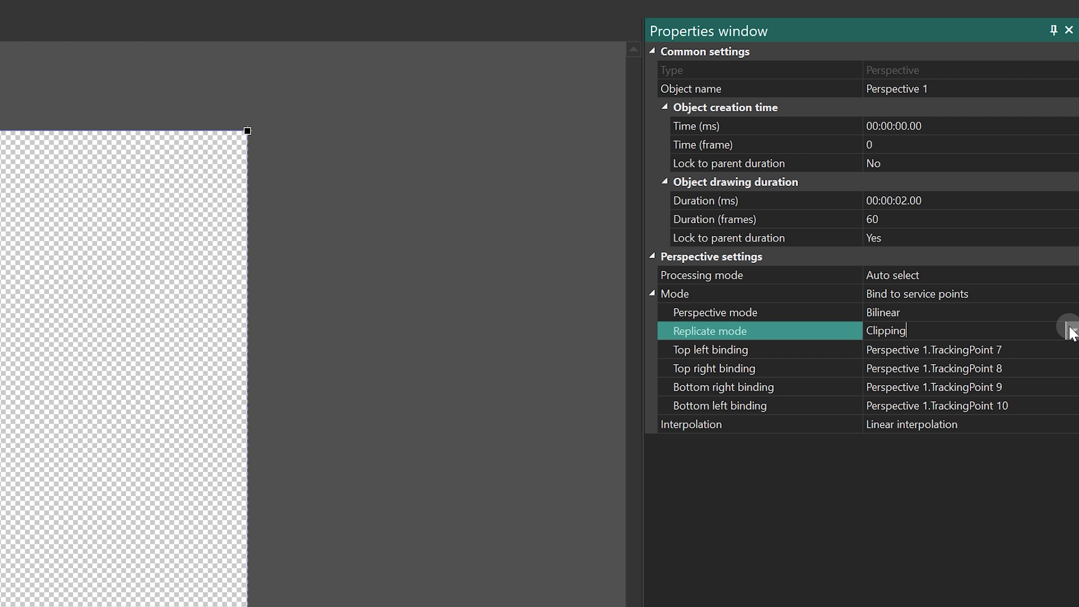
pyautogui.click(1076, 213)
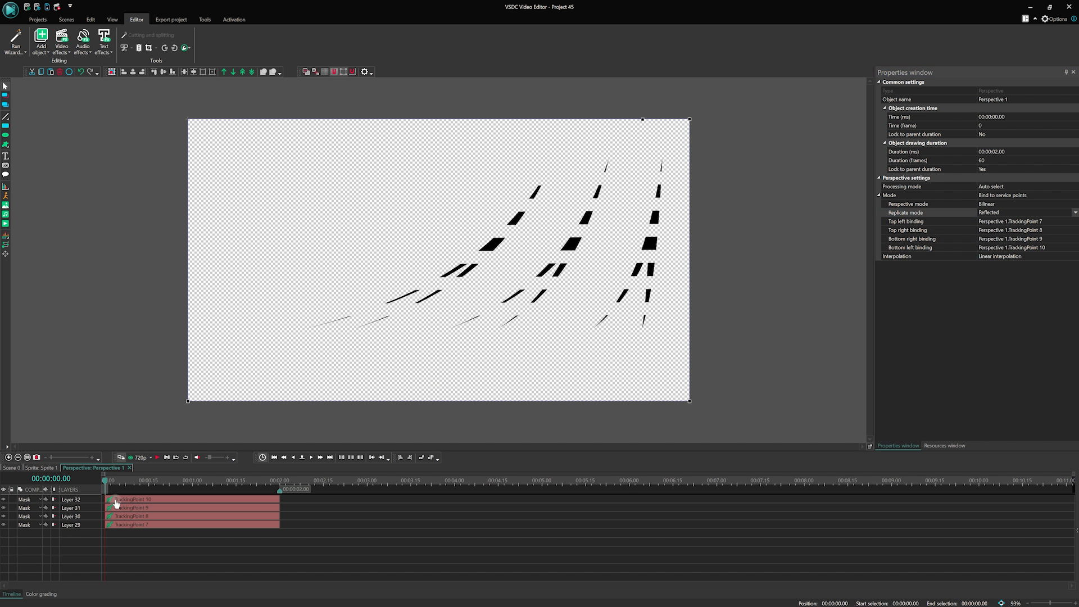
# Step: Give TrackingPoint 7 a movement path along the top edge ending at the top-left corner, and preview
pyautogui.doubleClick(130, 525)
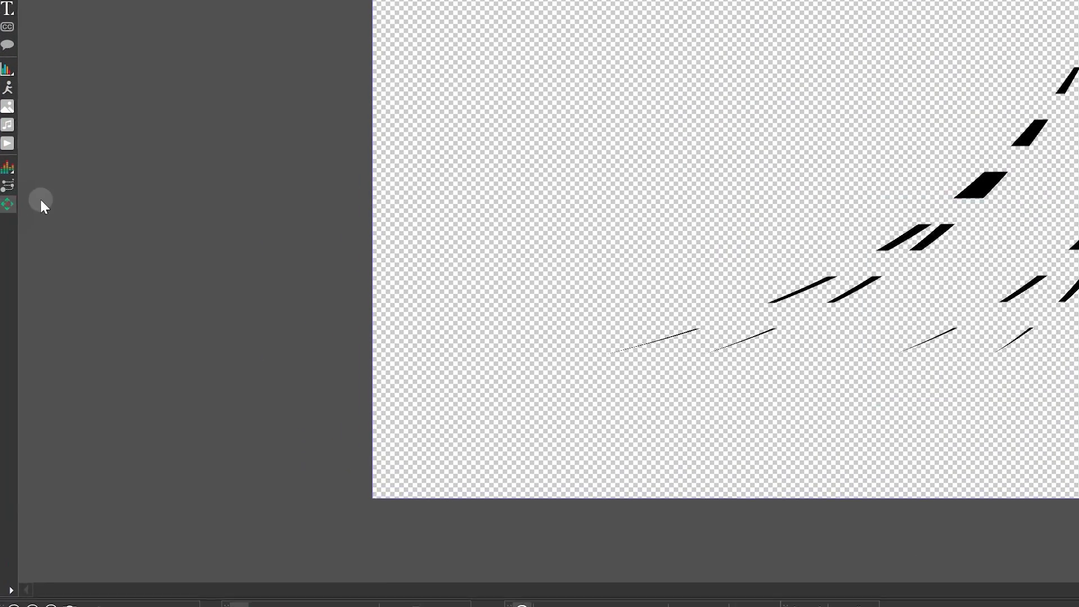
pyautogui.click(6, 240)
pyautogui.click(1000, 367)
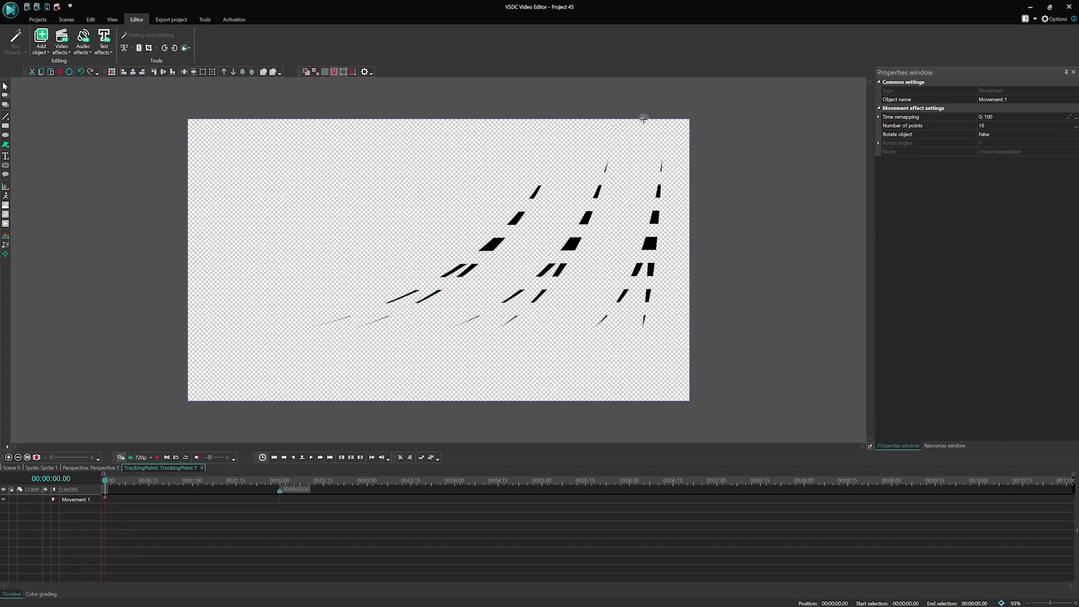
pyautogui.click(643, 119)
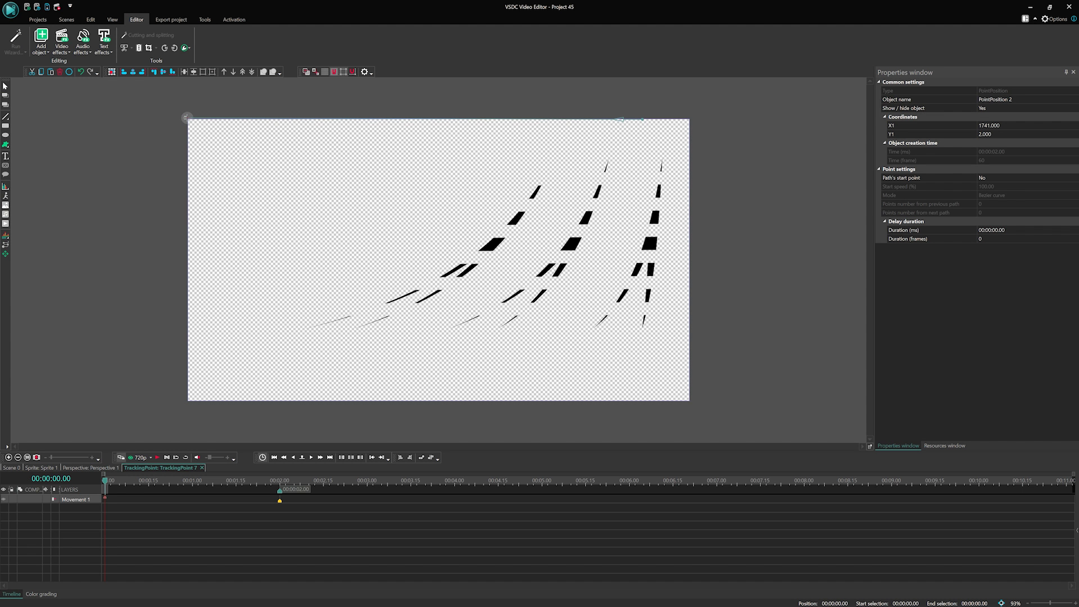
pyautogui.click(185, 118)
pyautogui.press('space')
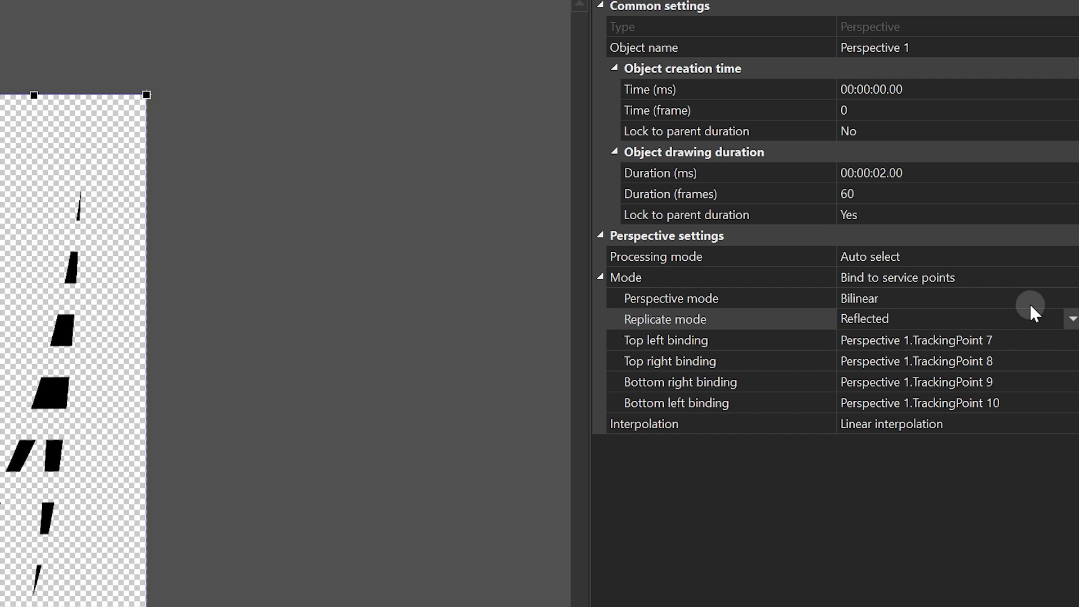
pyautogui.click(1061, 300)
pyautogui.click(1071, 298)
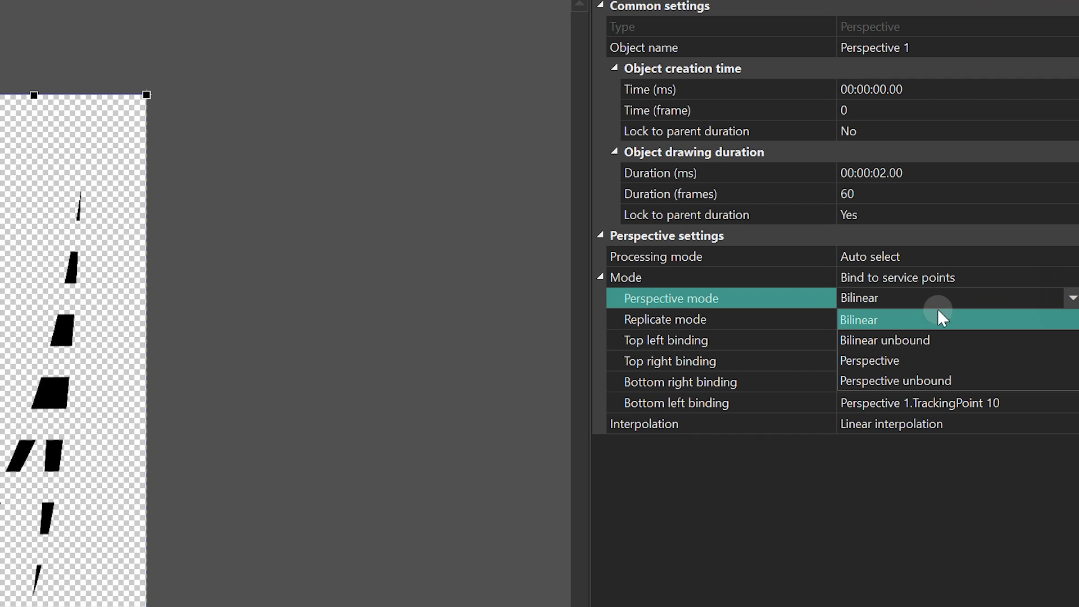
# Step: Switch to Bilinear unbound mode and pull the top-right corner point down-left to warp the stripes
pyautogui.click(887, 341)
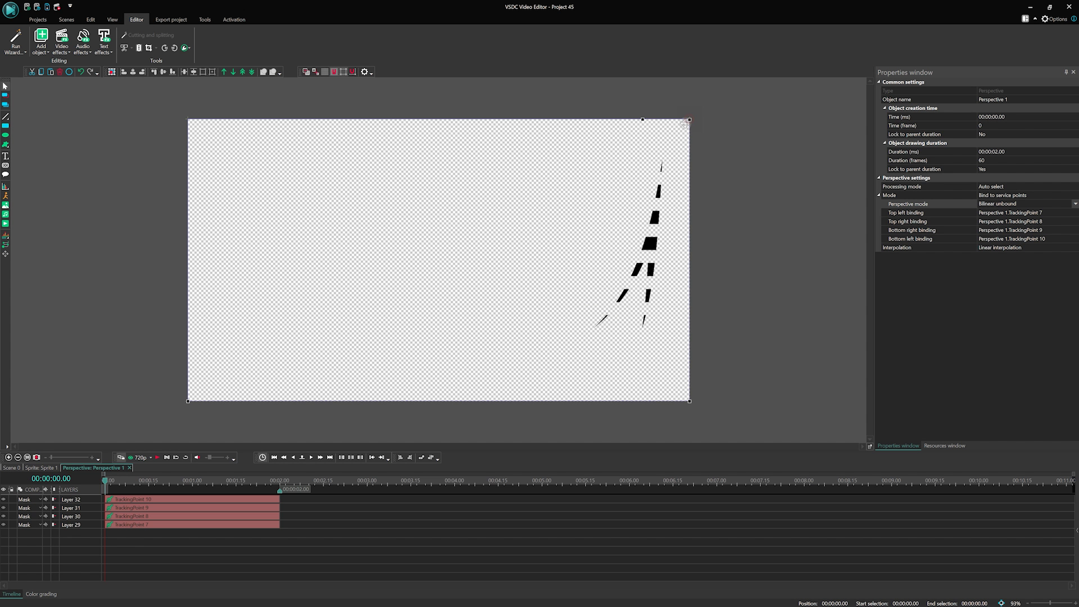
pyautogui.moveTo(142, 101); pyautogui.dragTo(0, 204)
pyautogui.moveTo(614, 165); pyautogui.dragTo(592, 180)
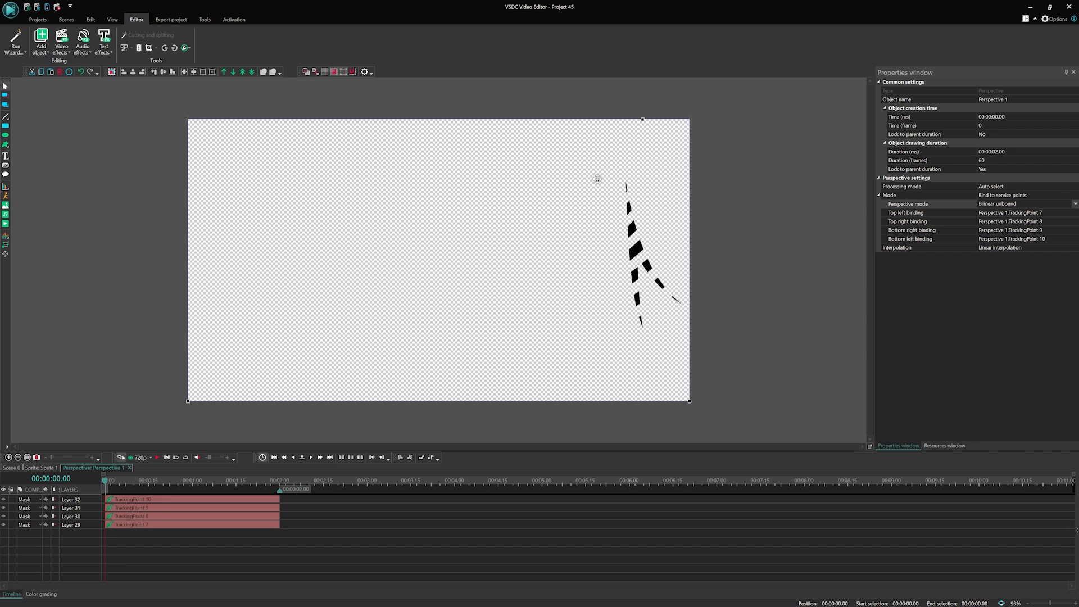
# Step: Give TrackingPoint 8 a movement path to the top-right corner, then set perspective mode to Perspective
pyautogui.click(149, 517)
pyautogui.doubleClick(149, 517)
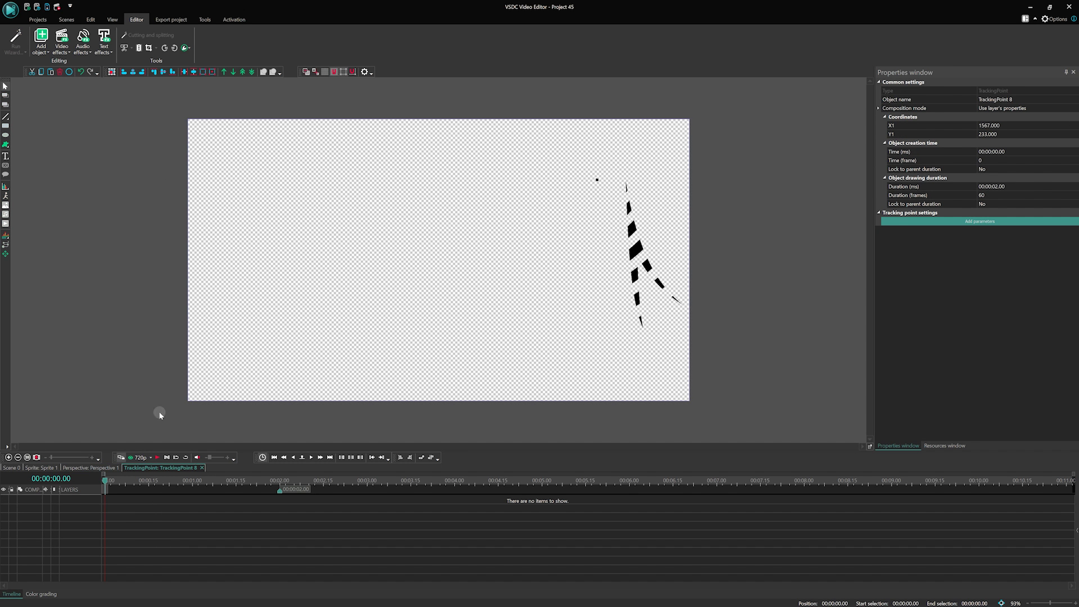
pyautogui.click(6, 254)
pyautogui.click(581, 195)
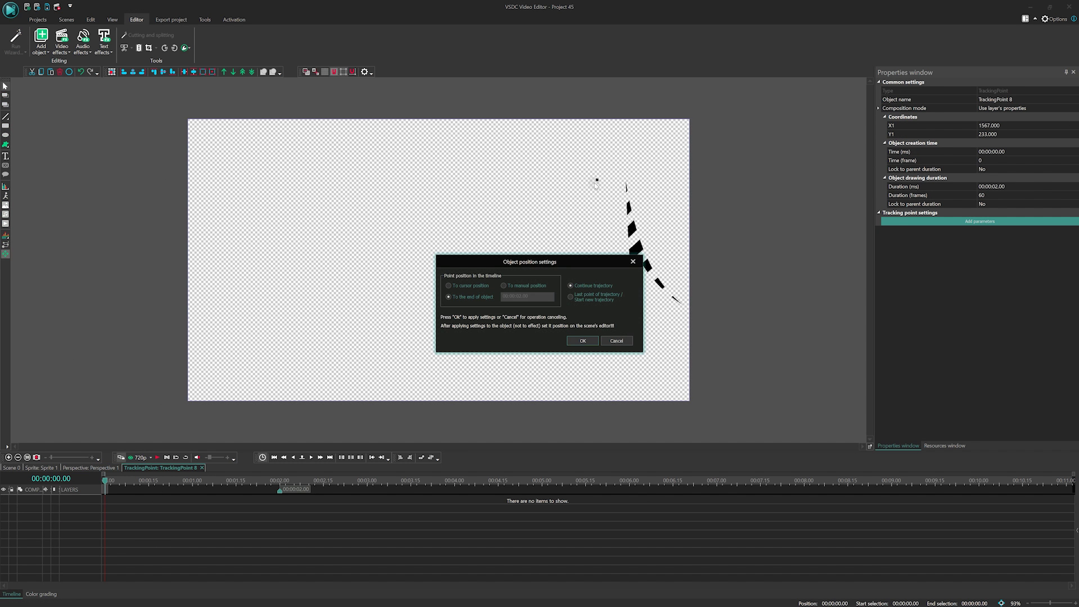
pyautogui.press('Return')
pyautogui.click(650, 137)
pyautogui.moveTo(650, 137); pyautogui.dragTo(689, 118)
pyautogui.press('space')
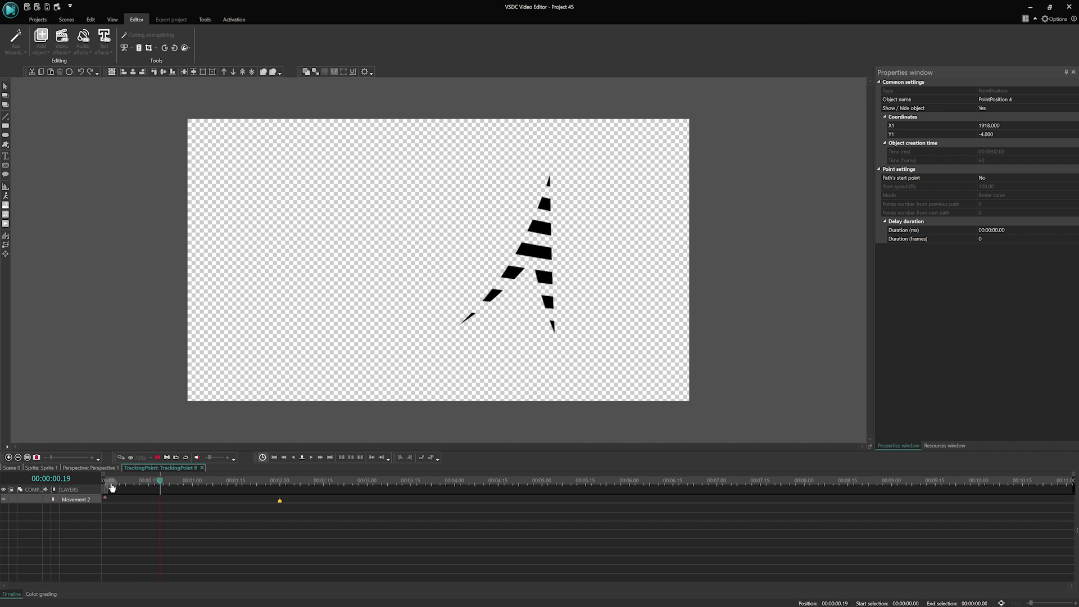
pyautogui.click(110, 485)
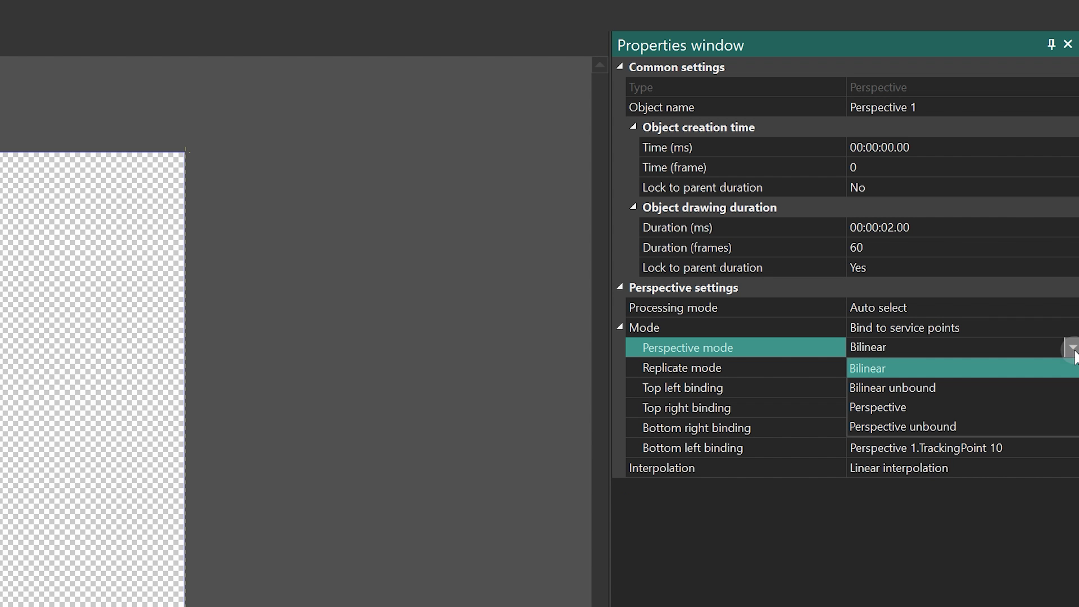
pyautogui.click(889, 406)
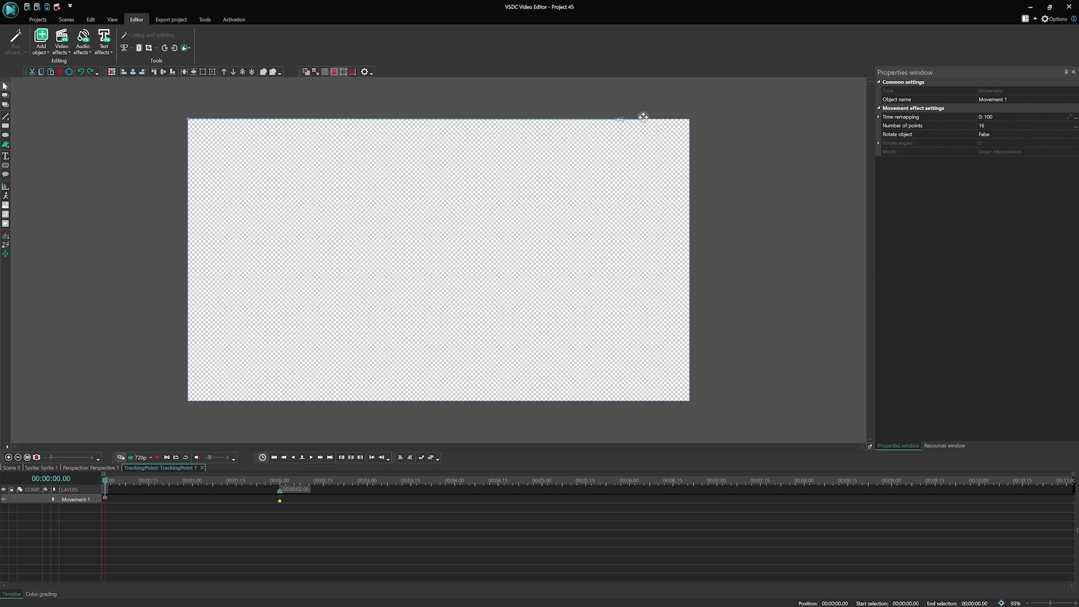
# Step: Move the start of TrackingPoint 8's path to the top-left corner and preview
pyautogui.moveTo(643, 113); pyautogui.dragTo(421, 398)
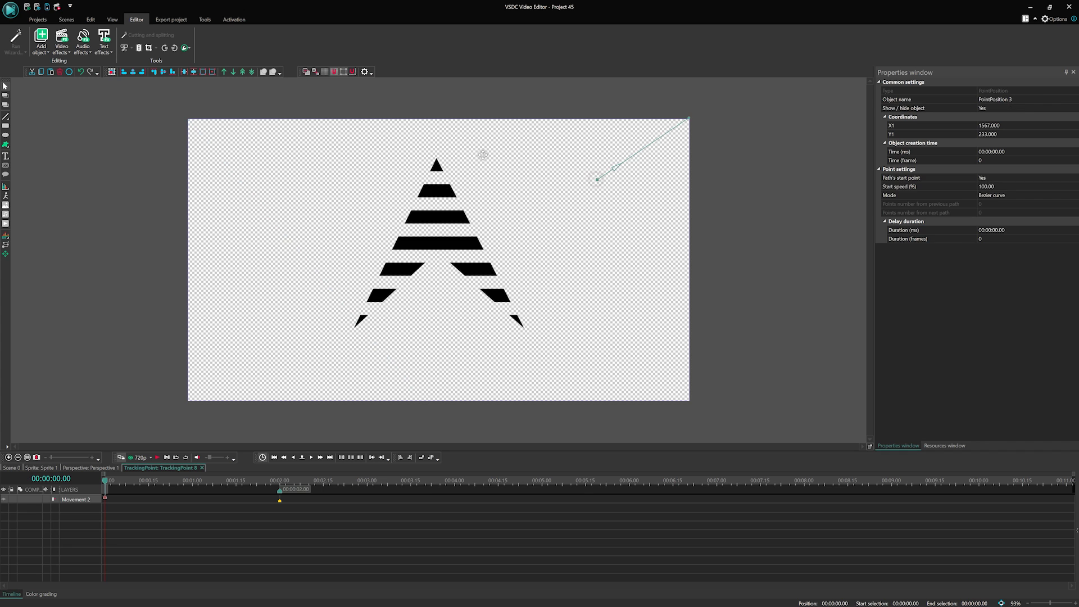
pyautogui.moveTo(483, 155); pyautogui.dragTo(186, 117)
pyautogui.press('space')
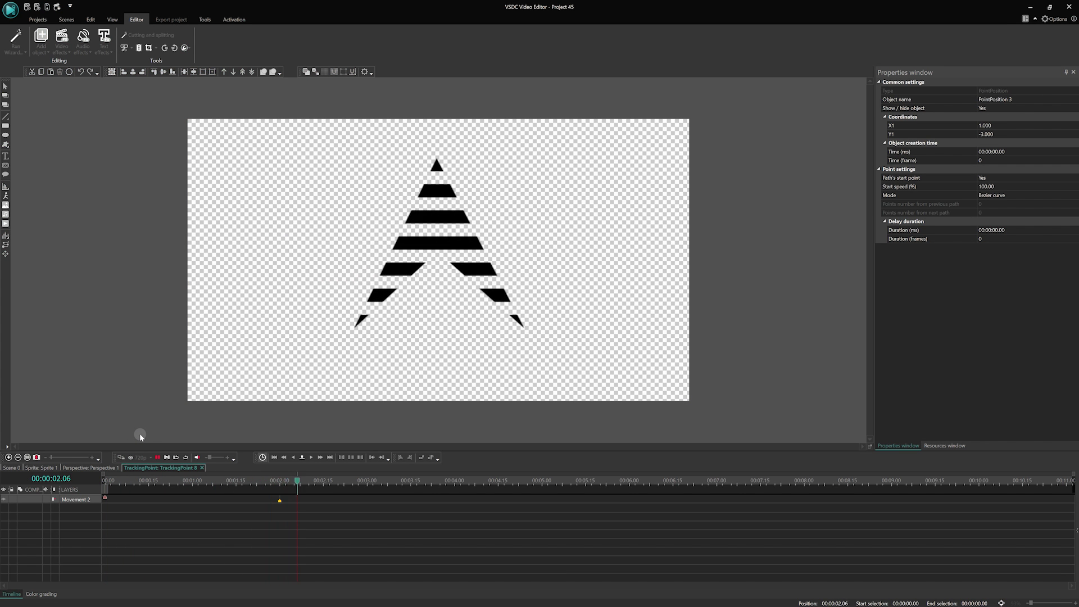
# Step: Set Perspective 1's interpolation to Cubic interpolation
pyautogui.click(45, 468)
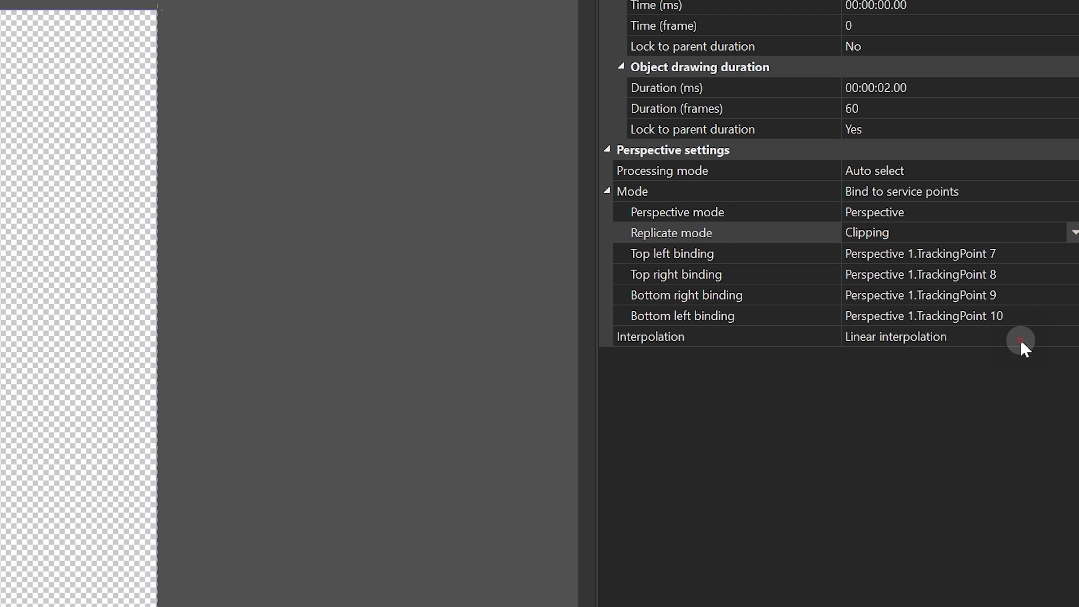
pyautogui.click(1022, 341)
pyautogui.click(1031, 336)
pyautogui.click(906, 397)
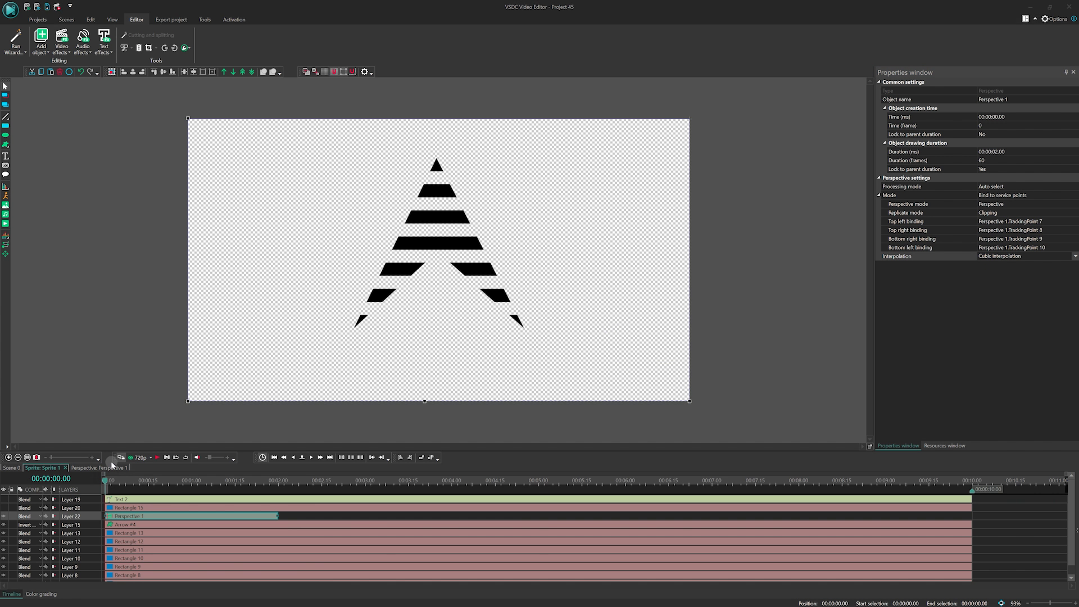
# Step: After previewing, set the LOGO text's font size to 60 pt and return the playhead to 2 s
pyautogui.press('space')
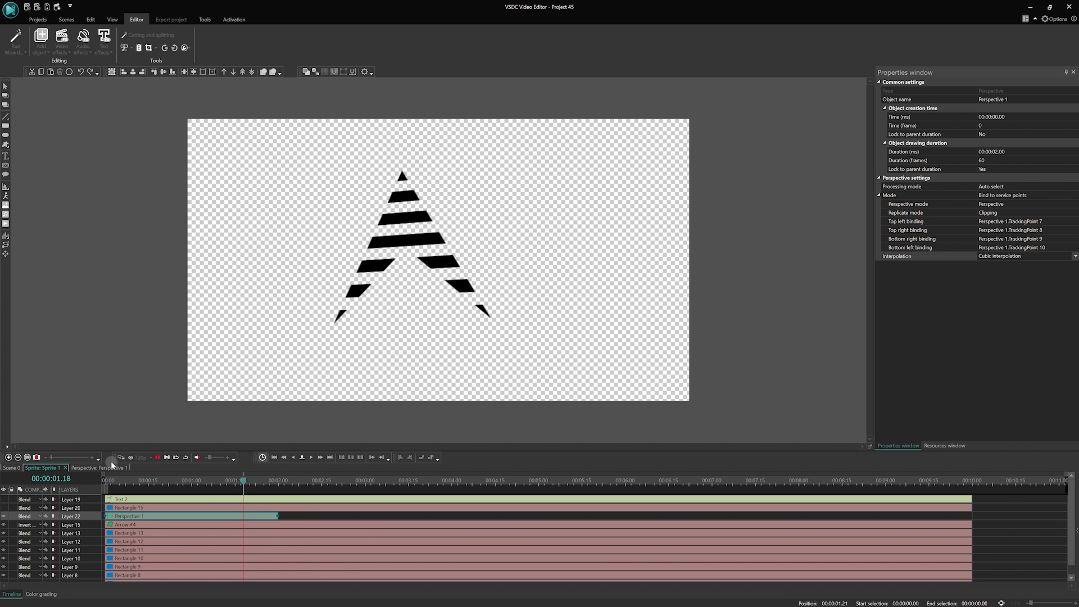
pyautogui.press('space')
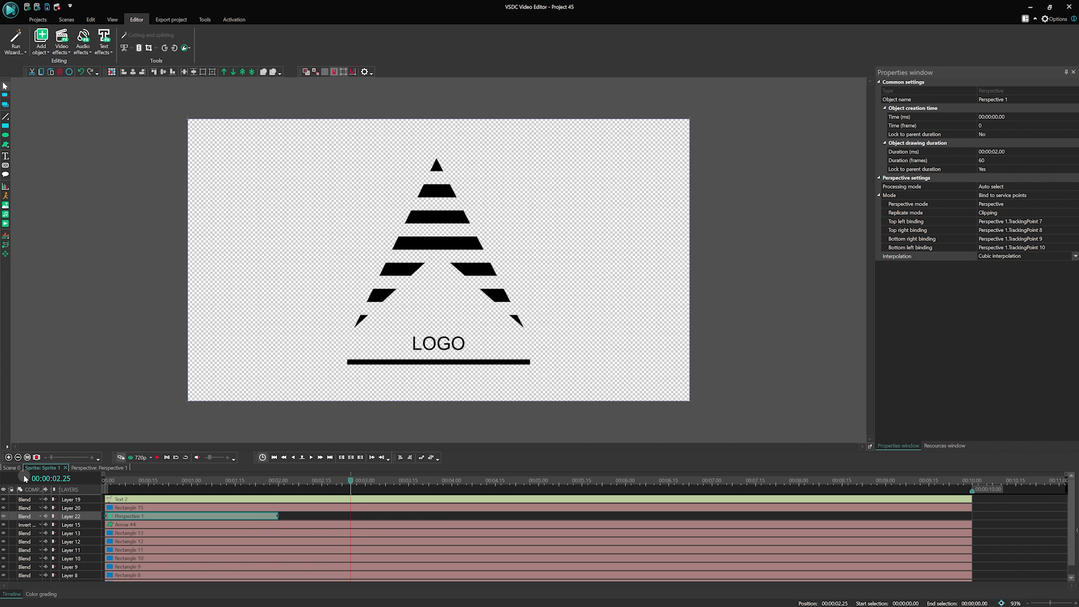
pyautogui.doubleClick(476, 343)
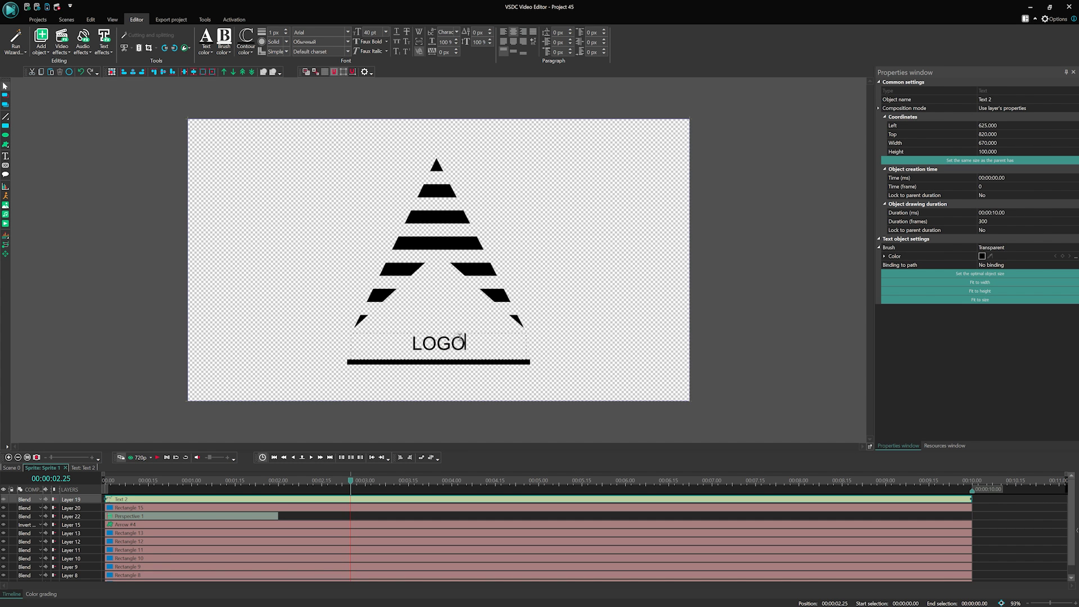
pyautogui.hotkey('ctrl', 'a')
pyautogui.write('60')
pyautogui.press('Return')
pyautogui.click(1019, 521)
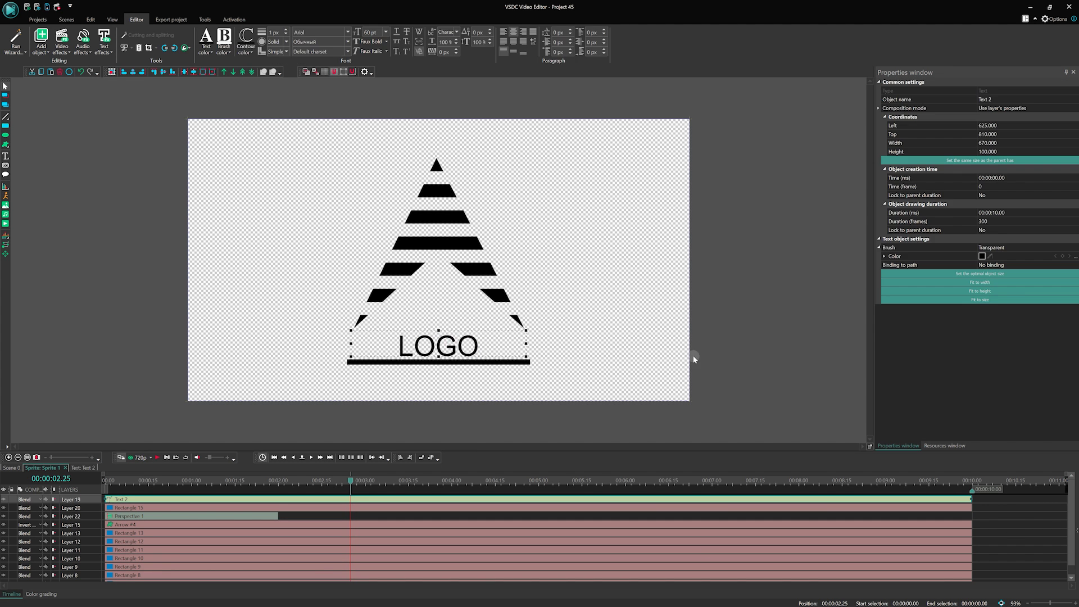
pyautogui.click(230, 478)
# Step: Add a TextRecoloring effect to the LOGO text and preview it
pyautogui.click(230, 499)
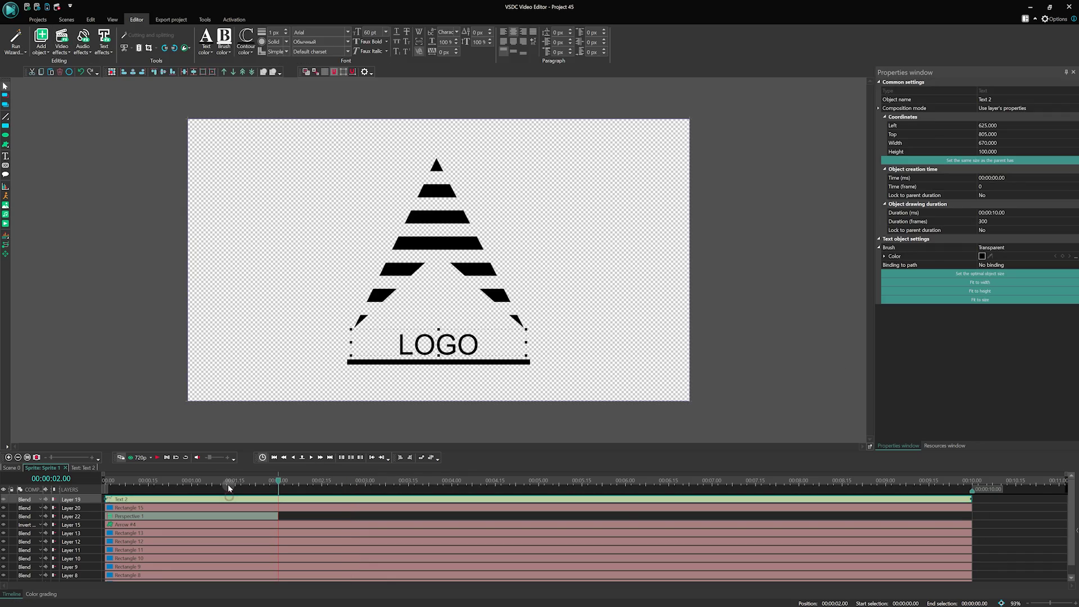
pyautogui.click(106, 48)
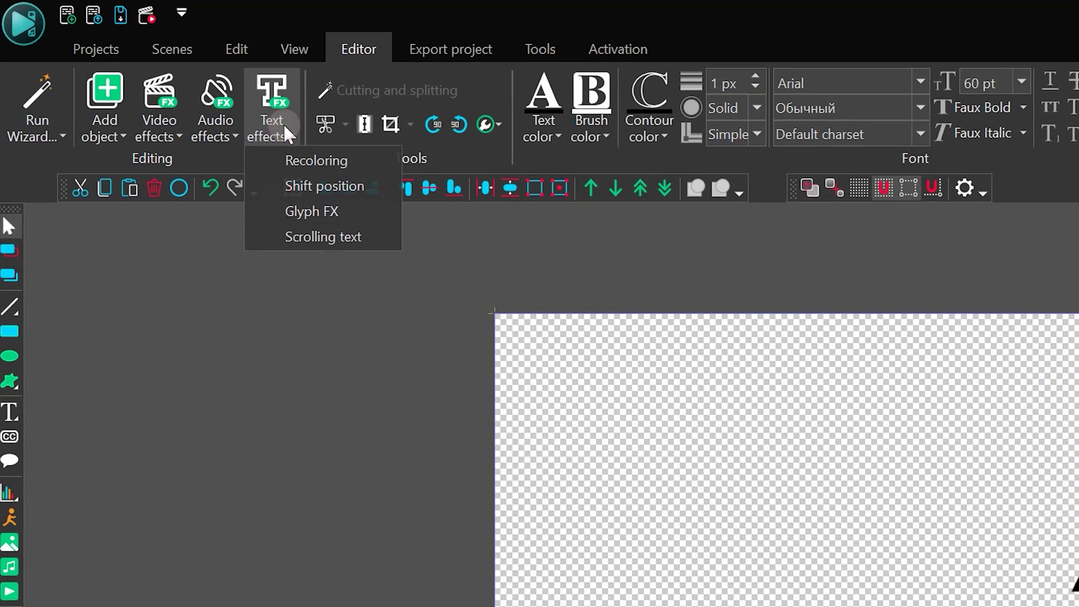
pyautogui.click(307, 161)
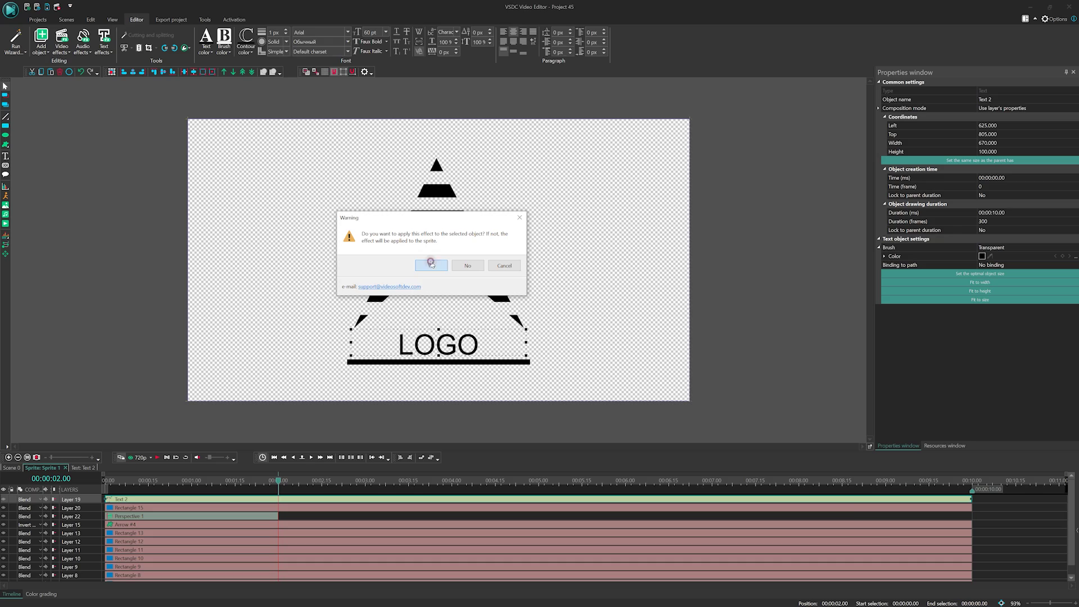
pyautogui.click(431, 264)
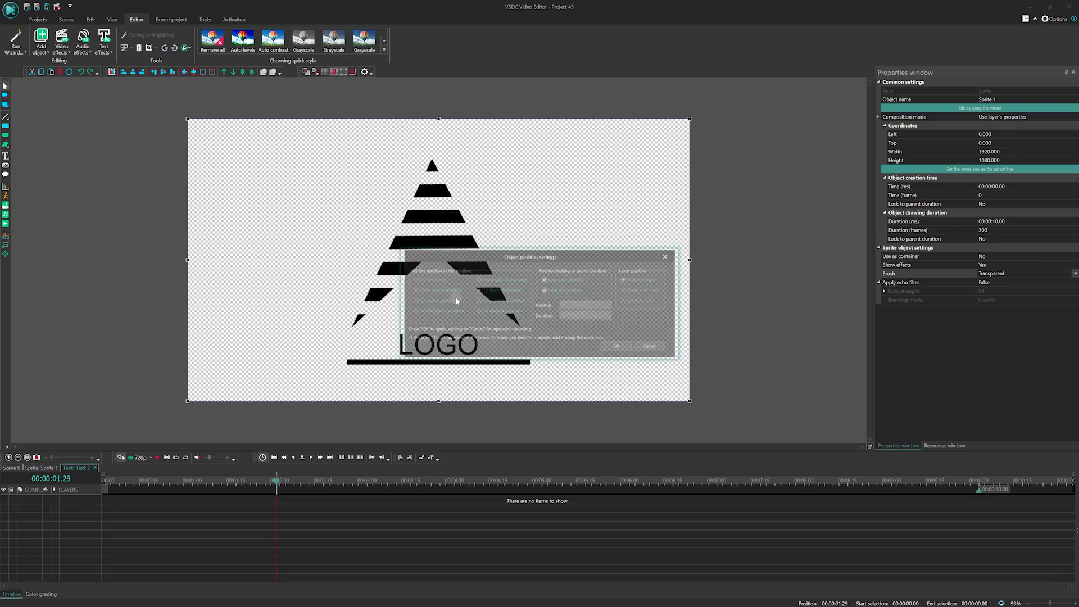
pyautogui.click(619, 347)
pyautogui.press('space')
pyautogui.press('space')
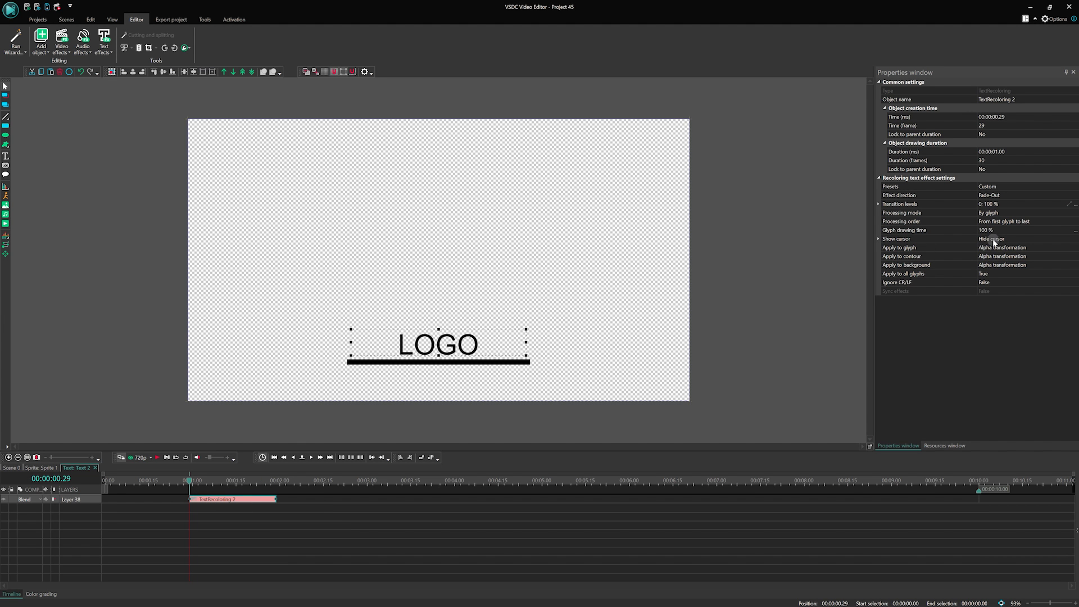
# Step: Set the recoloring direction to Fade-In and move its clip to start at 0:00
pyautogui.click(1024, 197)
pyautogui.click(1076, 195)
pyautogui.click(963, 205)
pyautogui.press('space')
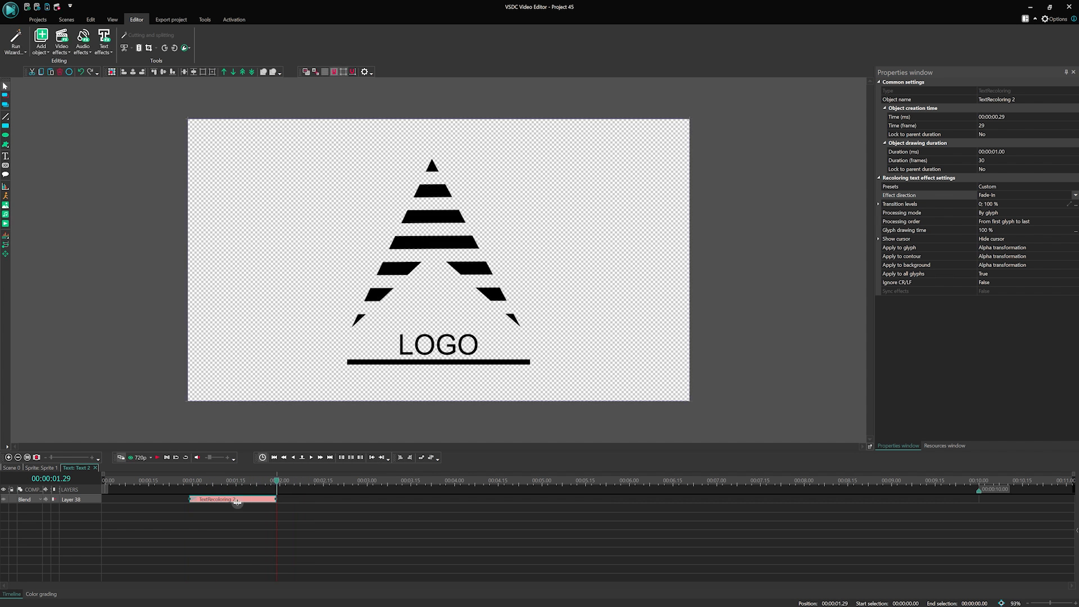
pyautogui.moveTo(228, 504); pyautogui.dragTo(125, 505)
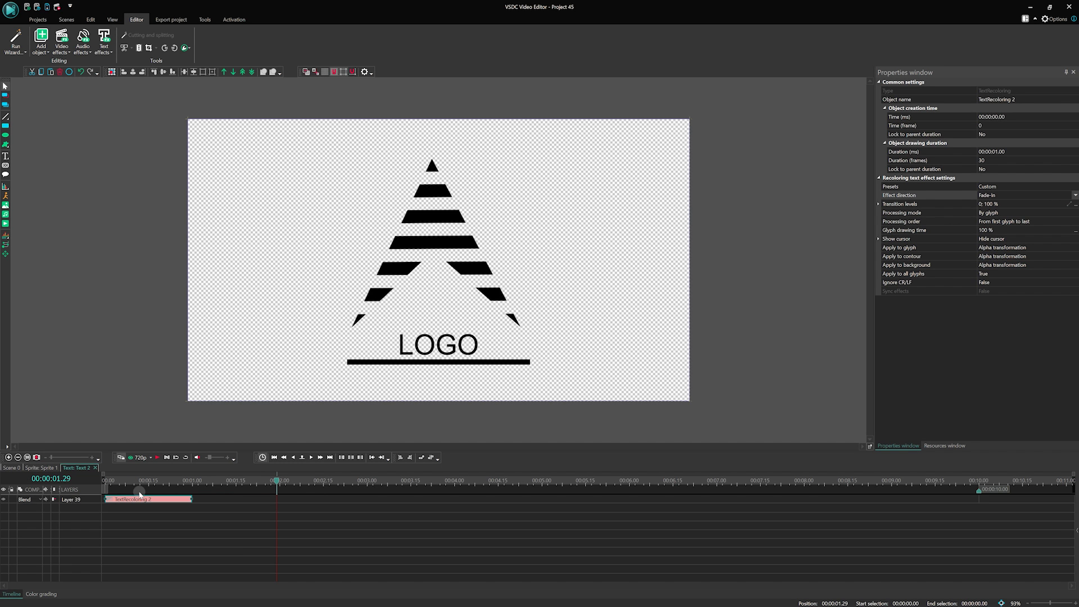
# Step: Add a Zoom transform to the underline rectangle and shorten it to about 1.15 seconds
pyautogui.click(44, 468)
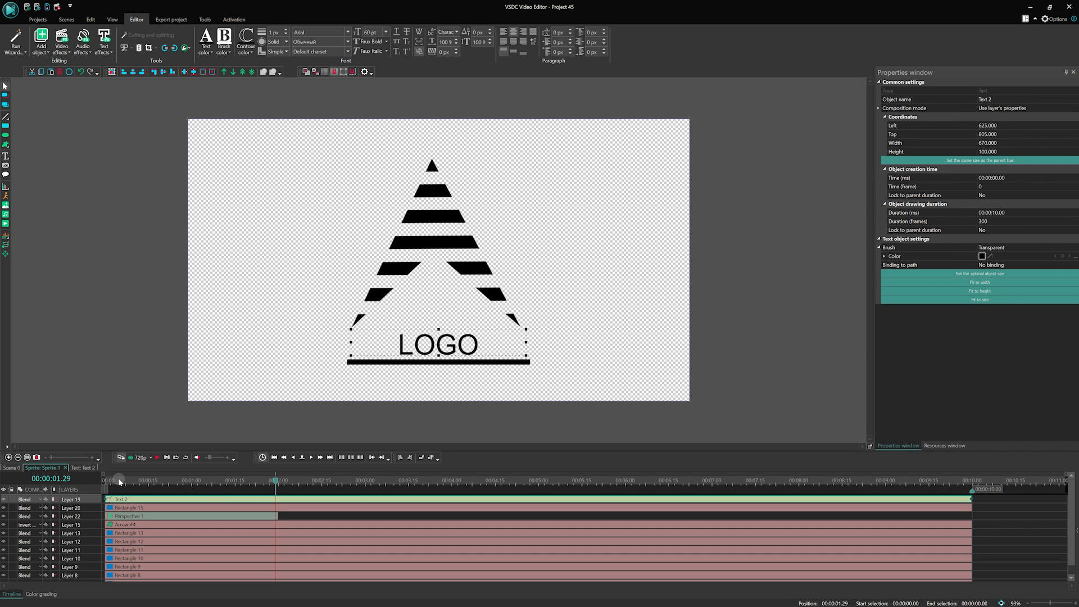
pyautogui.click(110, 508)
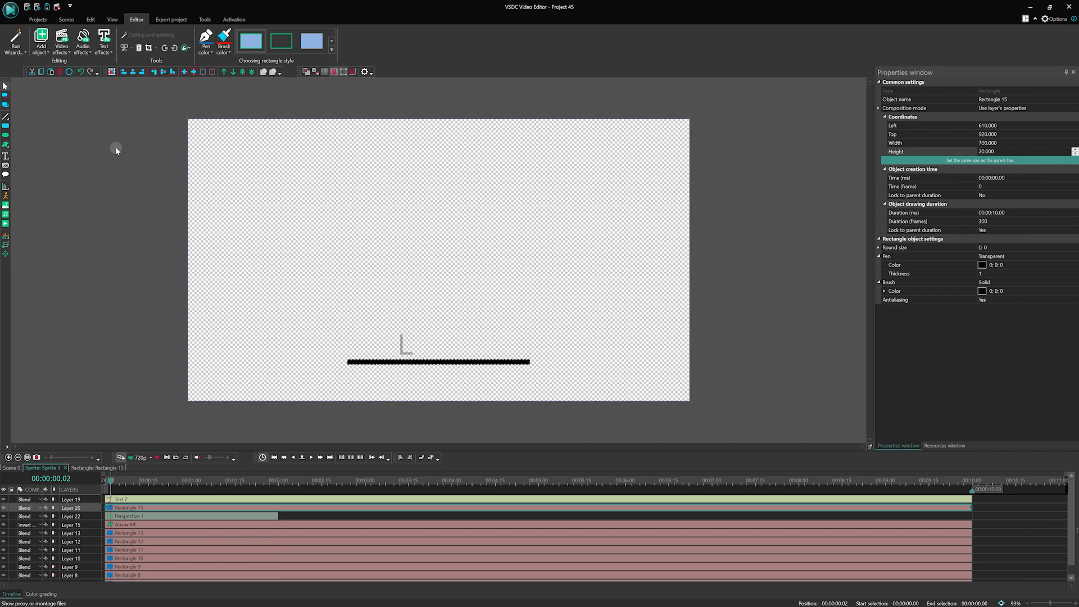
pyautogui.click(68, 52)
pyautogui.moveTo(77, 92)
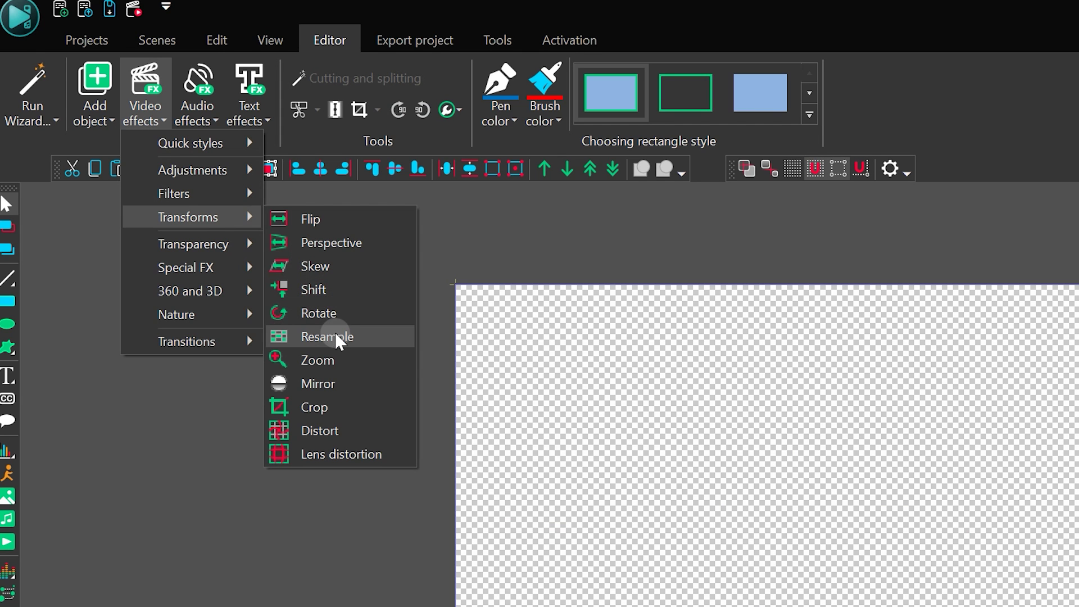
pyautogui.click(140, 144)
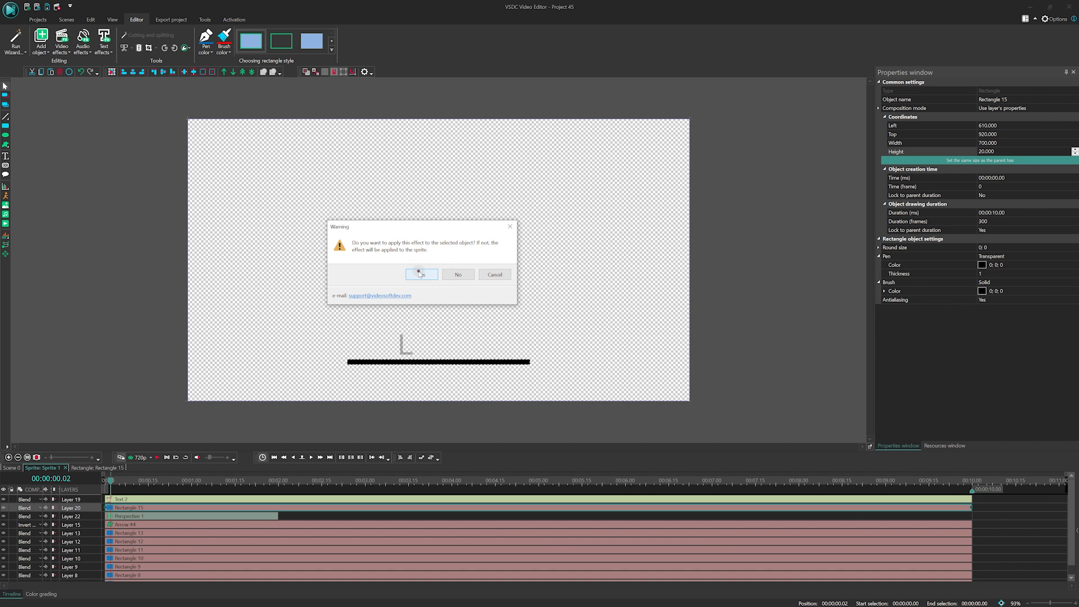
pyautogui.click(421, 274)
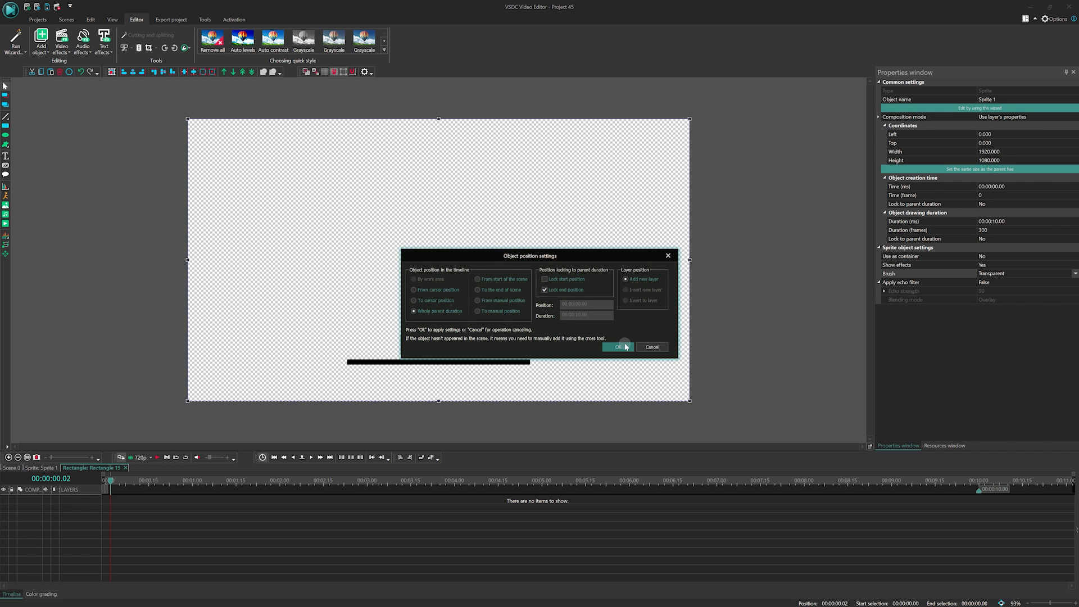
pyautogui.click(624, 347)
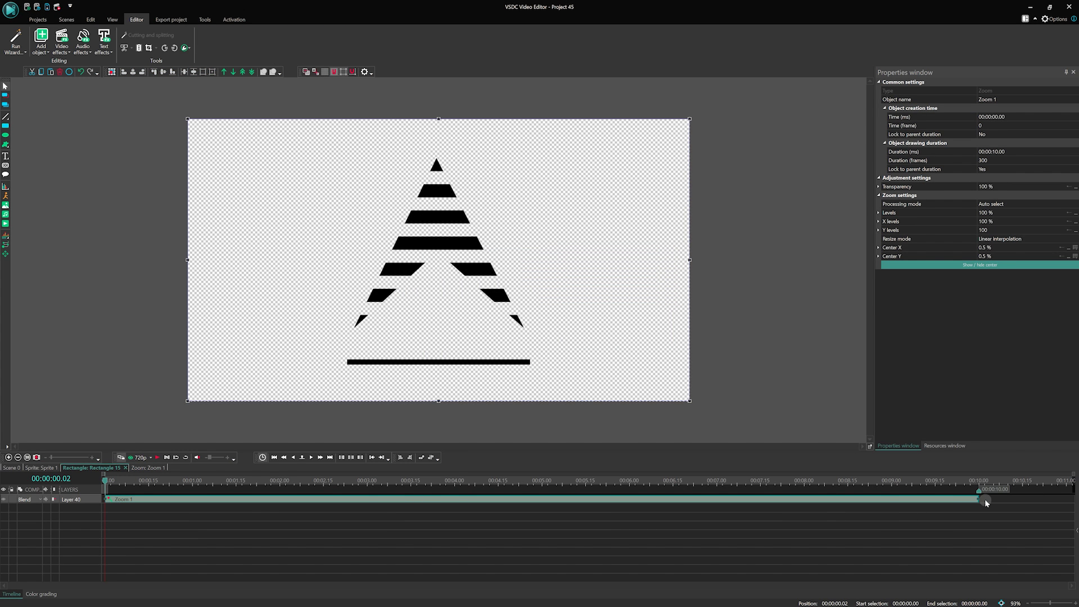
pyautogui.moveTo(884, 500); pyautogui.dragTo(247, 500)
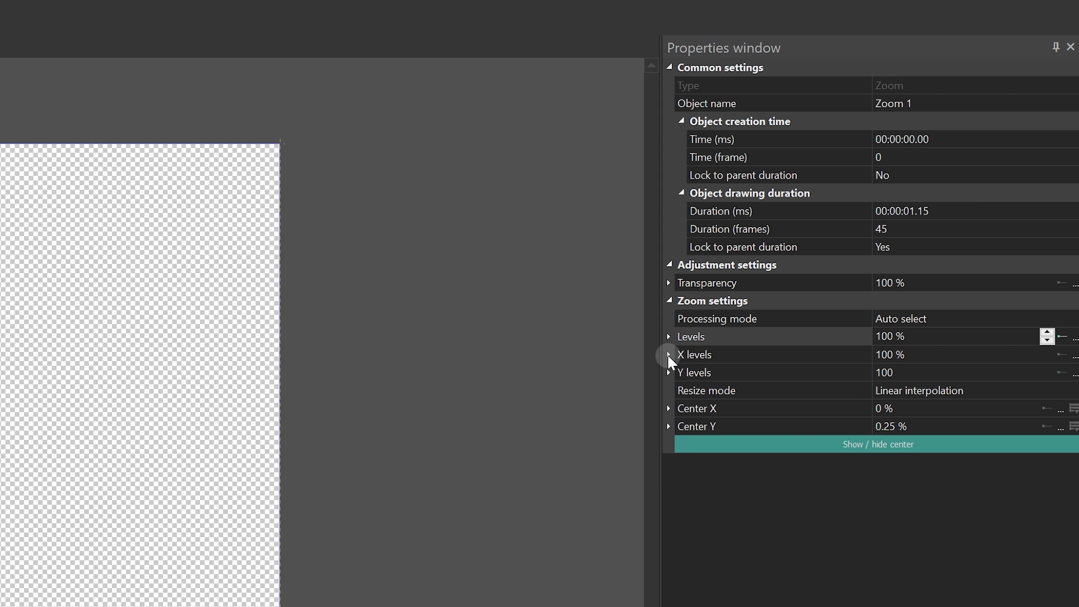
# Step: Set the zoom's initial X level to 0%
pyautogui.click(879, 222)
pyautogui.click(990, 230)
pyautogui.write('00')
pyautogui.press('Return')
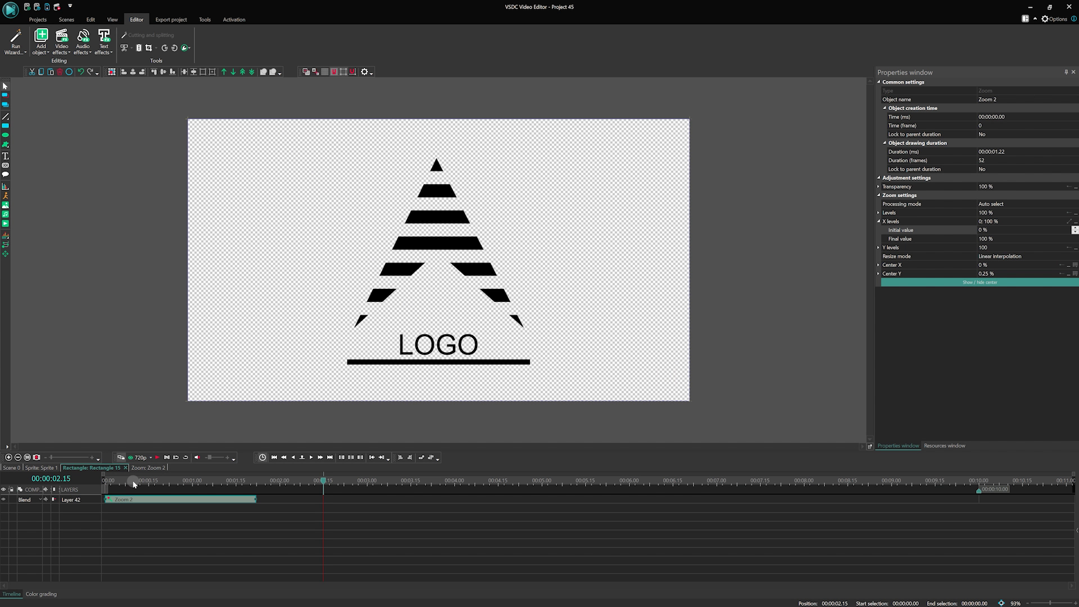
# Step: Move the Text 2 and Rectangle 15 clips to start at 2 s, trim them to end at 10 s, and preview
pyautogui.click(44, 469)
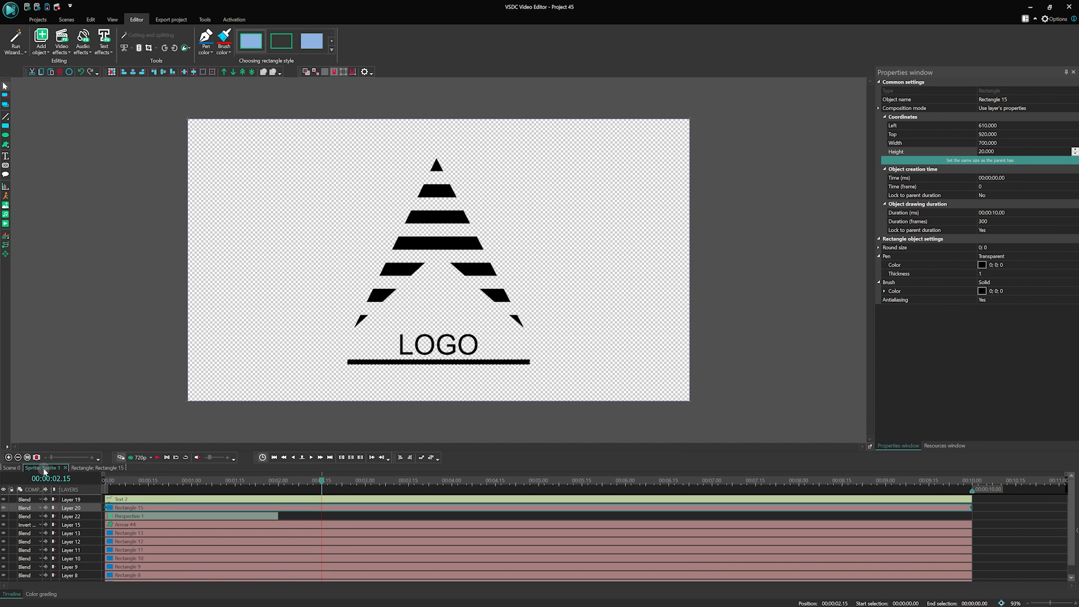
pyautogui.click(147, 500)
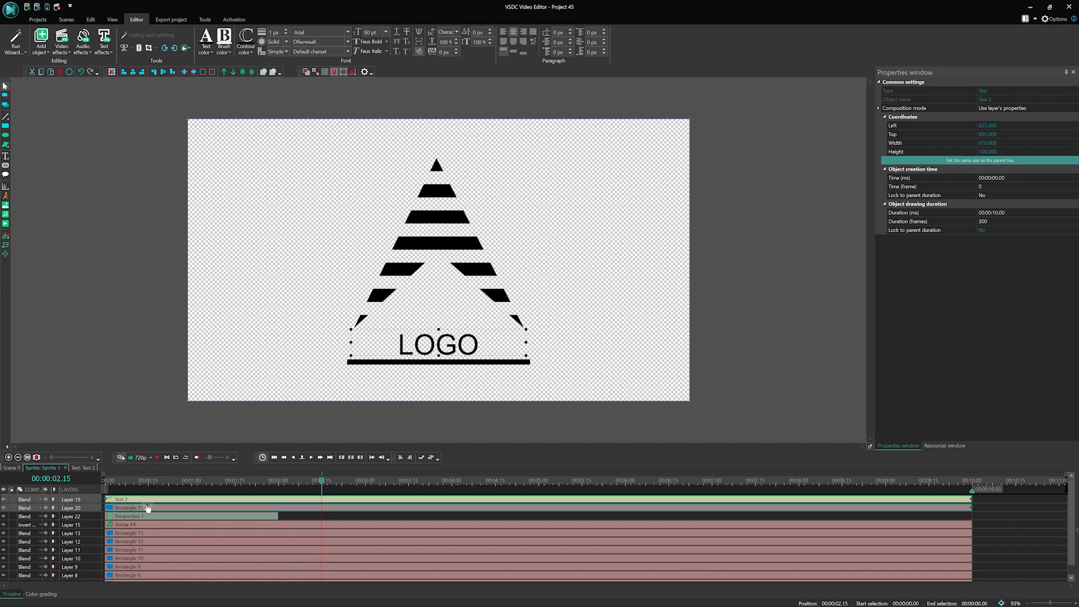
pyautogui.moveTo(125, 509); pyautogui.dragTo(299, 509)
pyautogui.moveTo(111, 484); pyautogui.dragTo(113, 485)
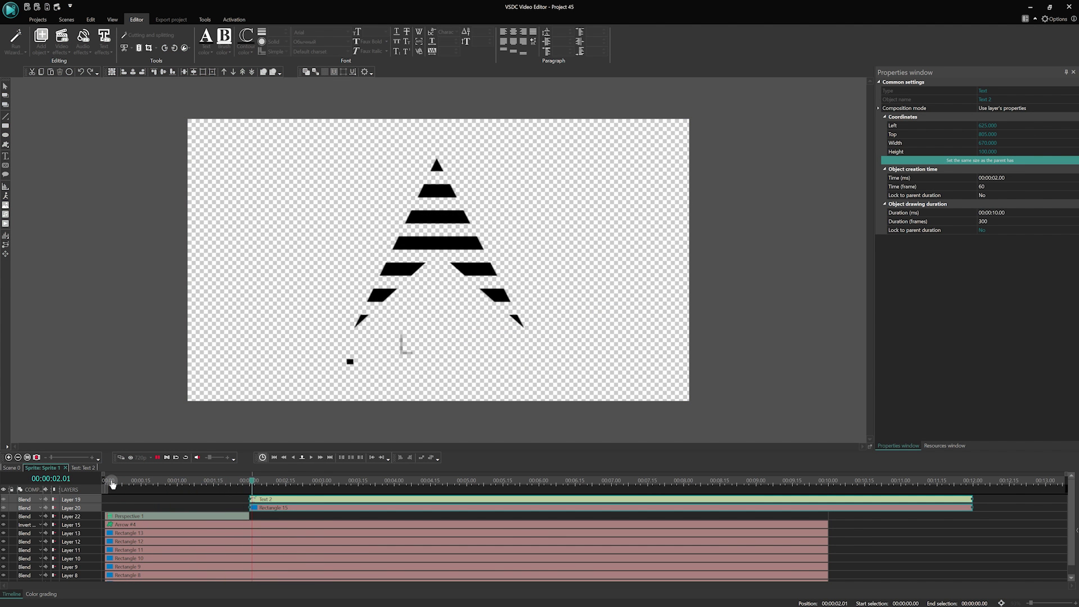
pyautogui.moveTo(972, 499); pyautogui.dragTo(828, 498)
pyautogui.click(242, 482)
pyautogui.press('space')
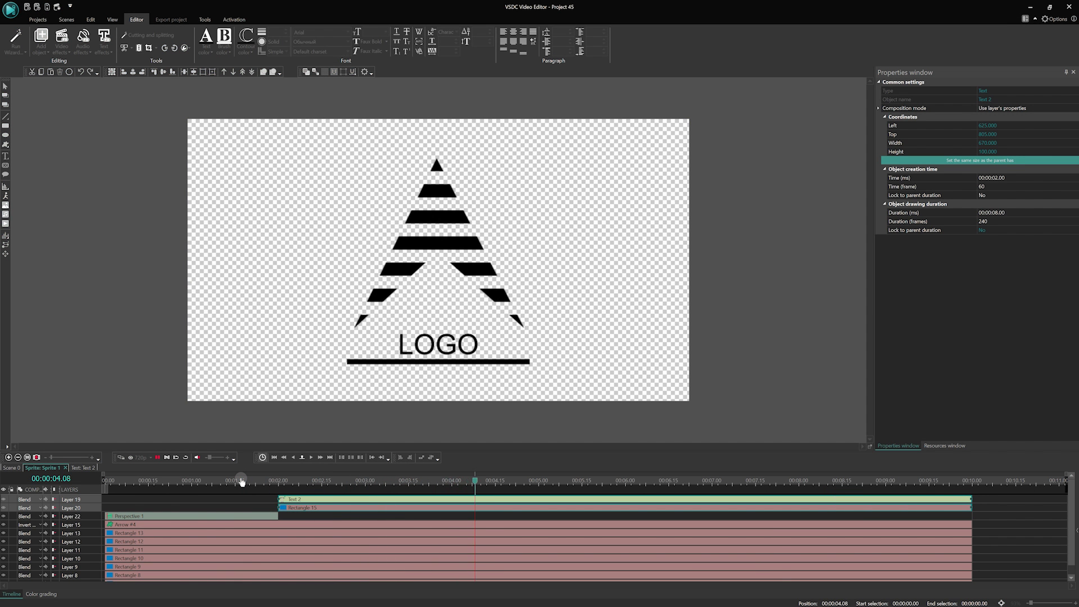
pyautogui.press('space')
# Step: Export for PC with the profile's video codec set to PNG lossless
pyautogui.click(171, 21)
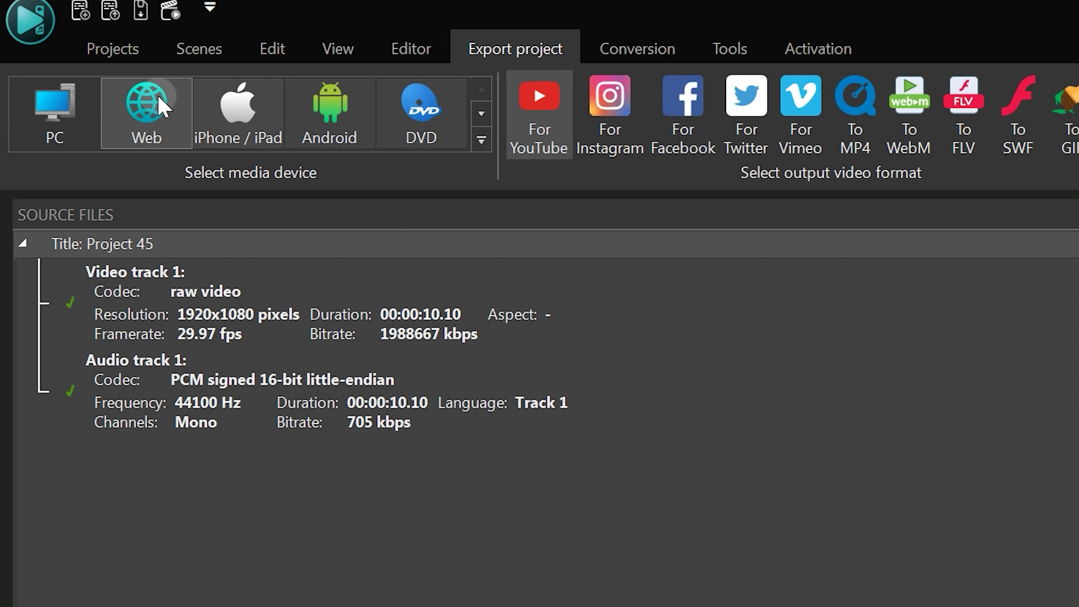
pyautogui.click(77, 101)
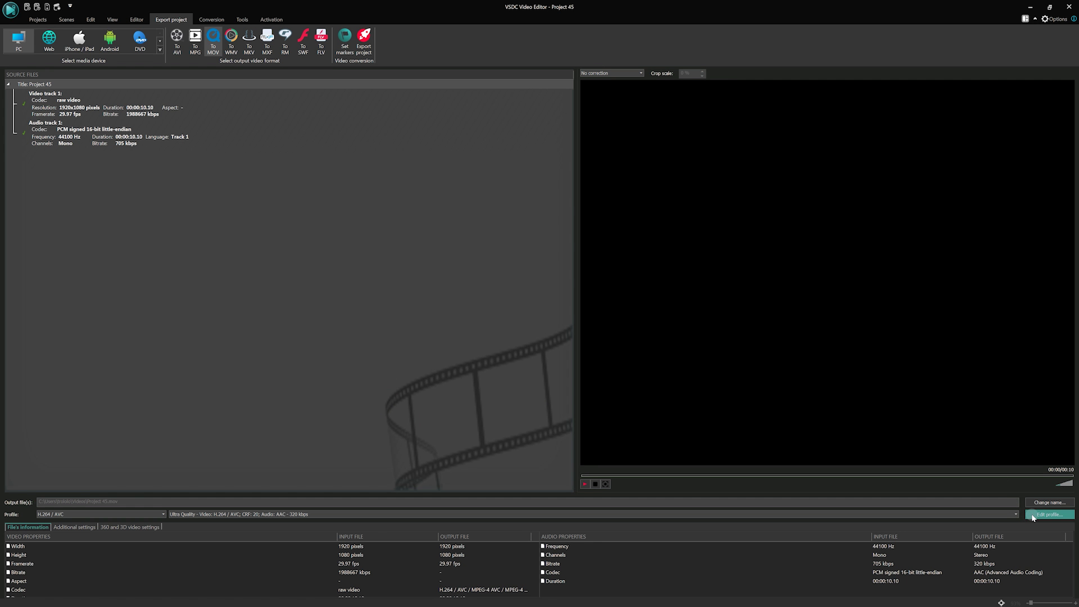
pyautogui.click(1033, 515)
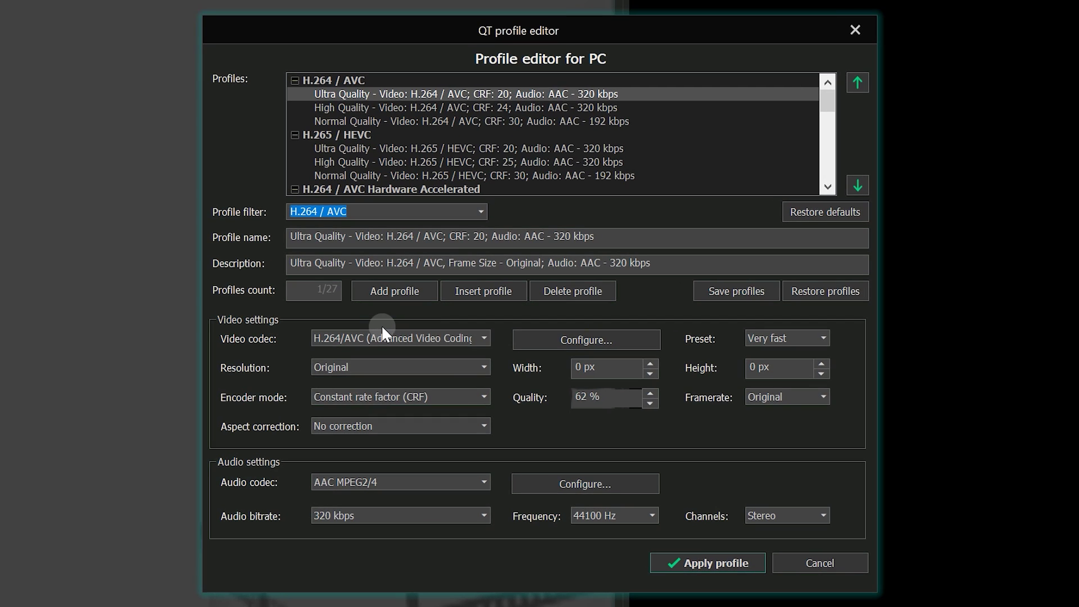
pyautogui.click(421, 328)
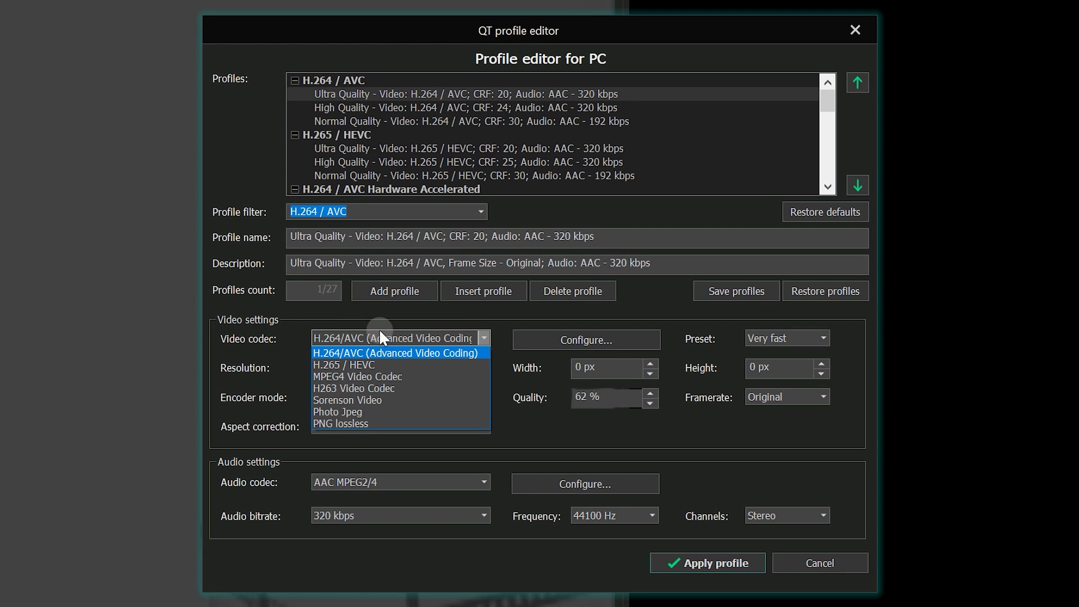
pyautogui.click(360, 423)
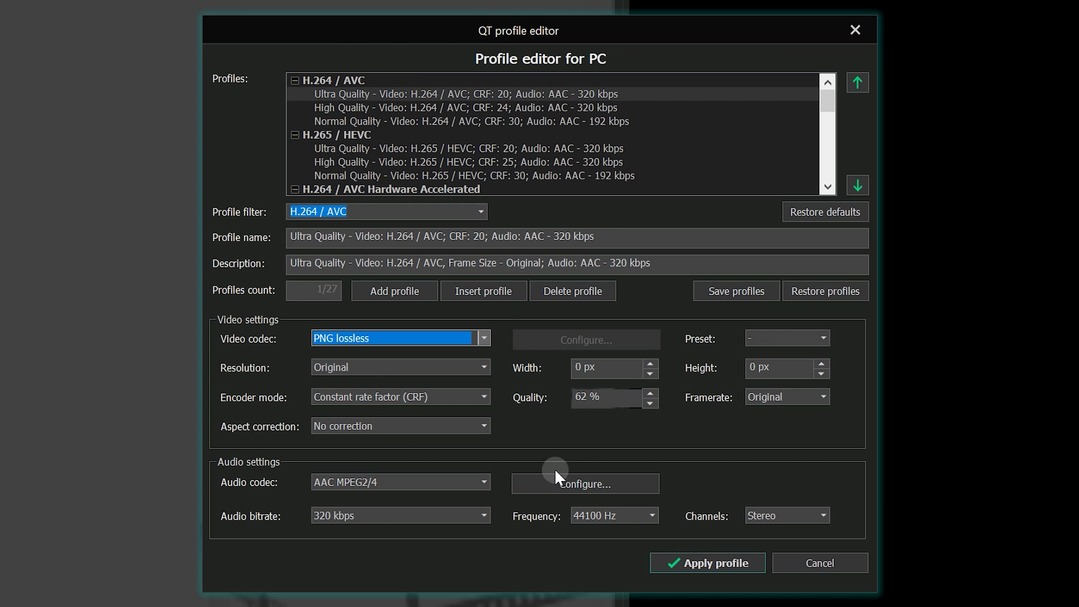
pyautogui.click(691, 566)
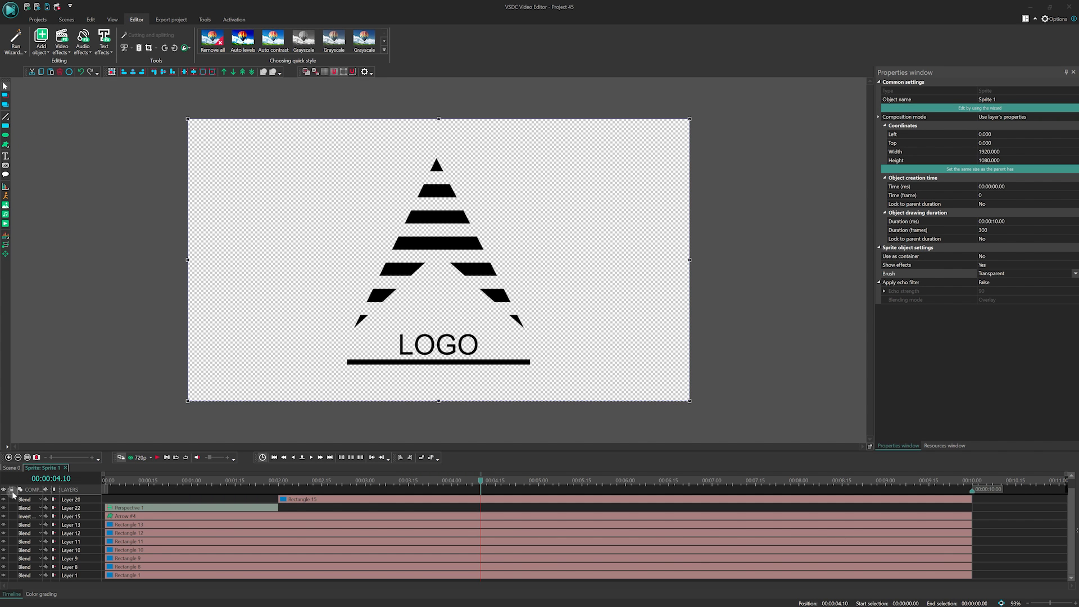
# Step: Back in Scene 0, draw a rectangle covering most of the canvas
pyautogui.click(11, 467)
pyautogui.click(6, 126)
pyautogui.moveTo(205, 144); pyautogui.dragTo(651, 380)
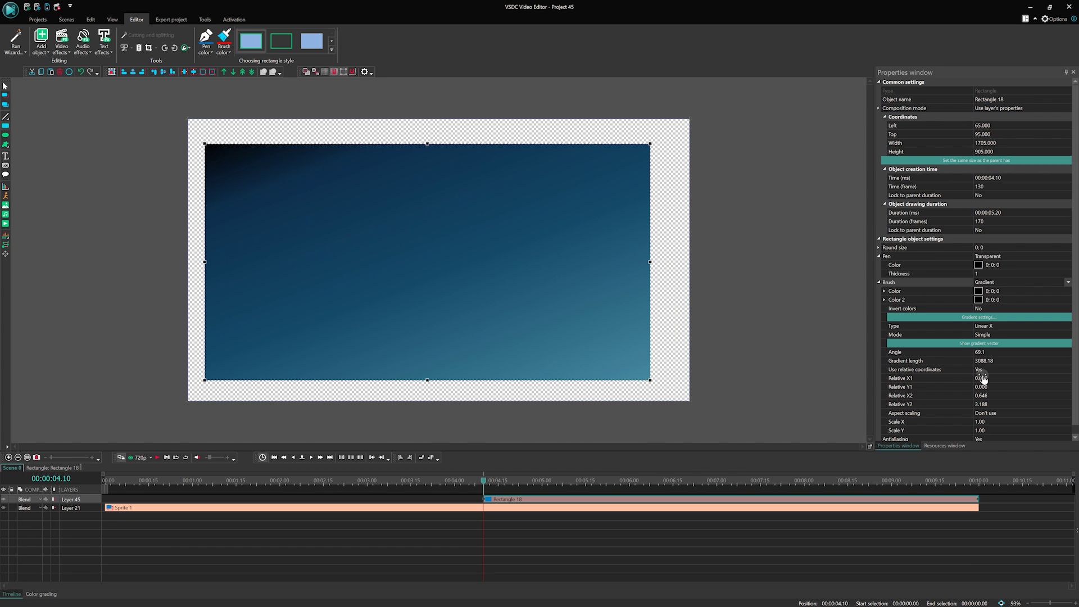
# Step: Fill the rectangle with the grey Steel Bar gradient preset and confirm it
pyautogui.click(1010, 318)
pyautogui.click(453, 342)
pyautogui.click(510, 331)
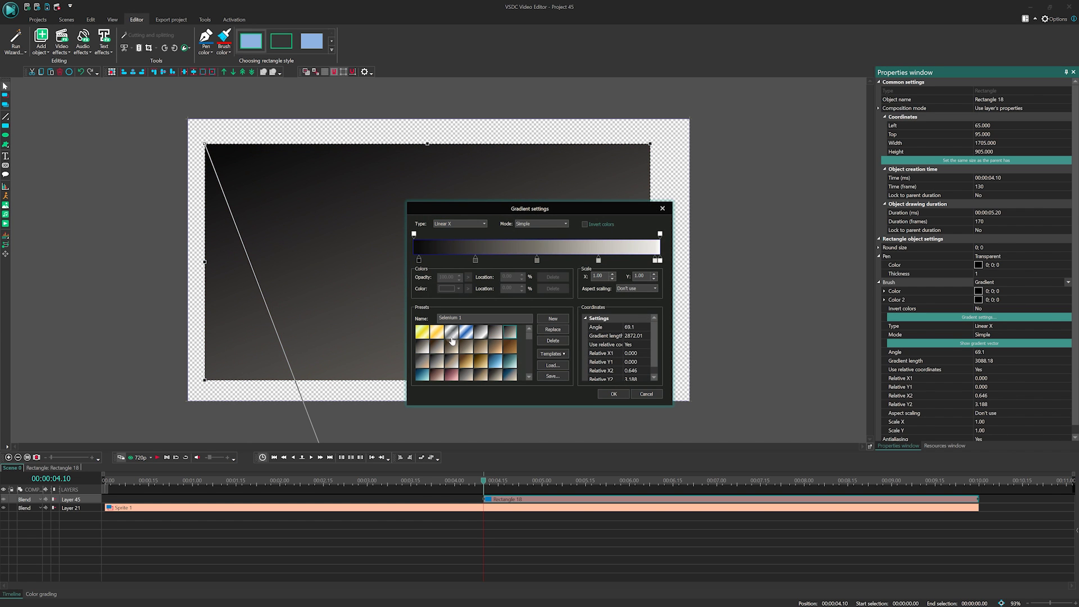
pyautogui.click(550, 354)
pyautogui.click(589, 370)
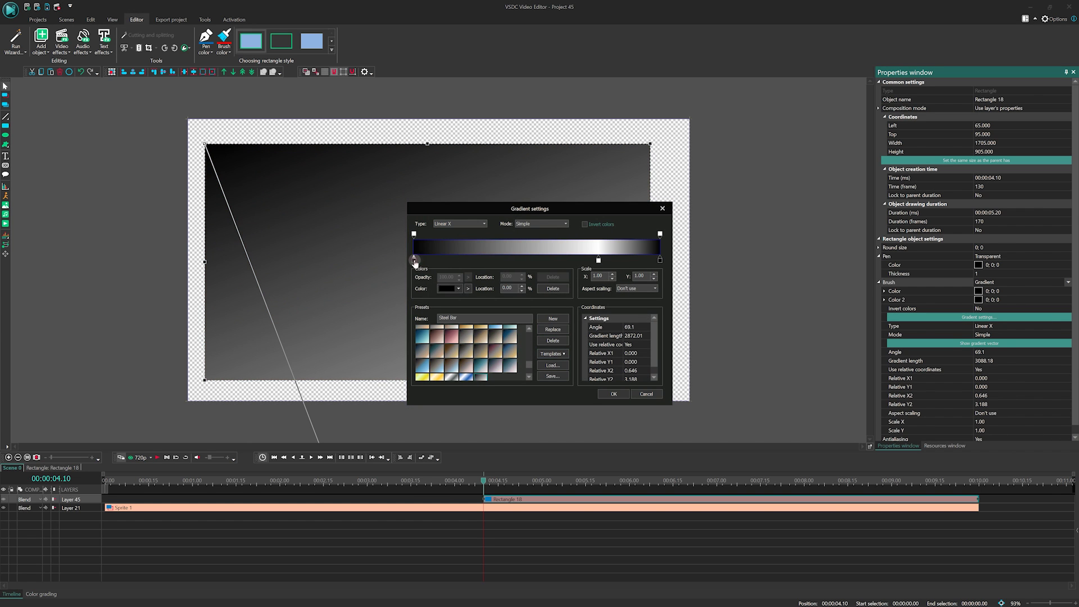
pyautogui.press('Return')
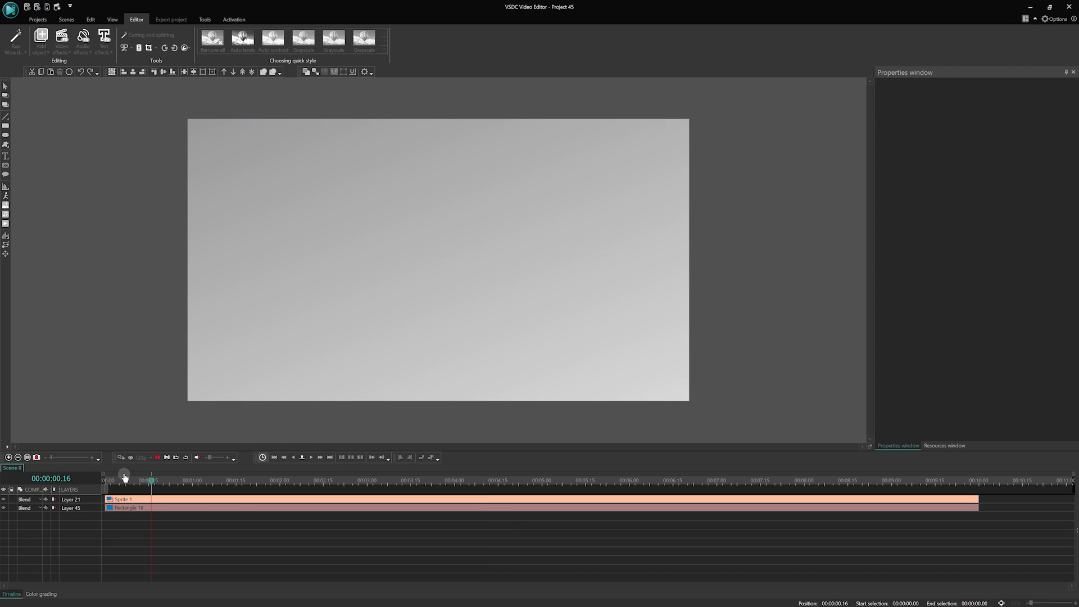
# Step: Go to the Export project settings and choose Web as the output device
pyautogui.click(171, 19)
pyautogui.click(49, 41)
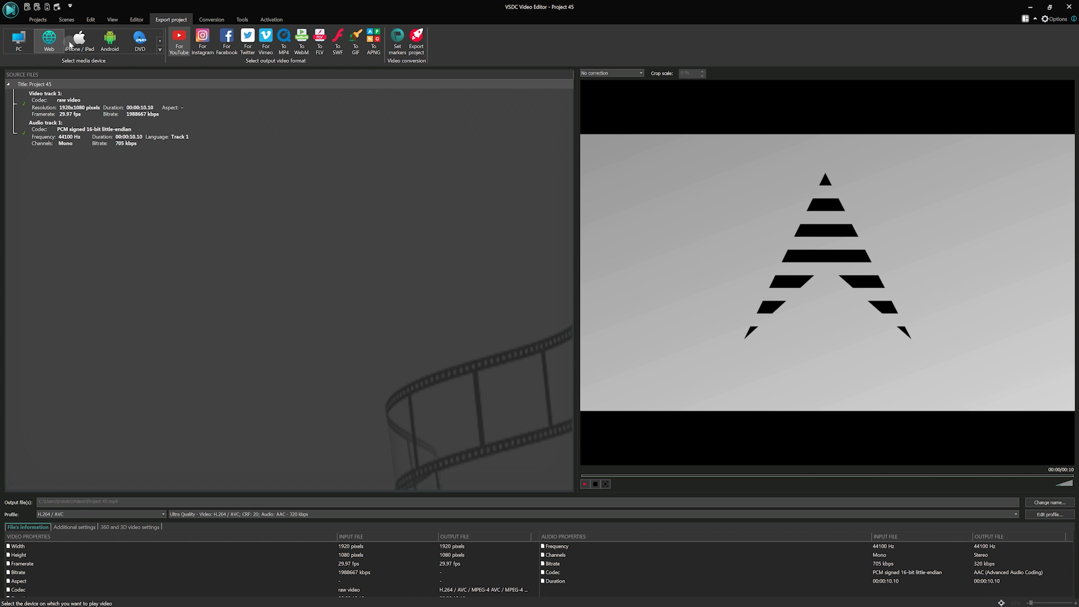